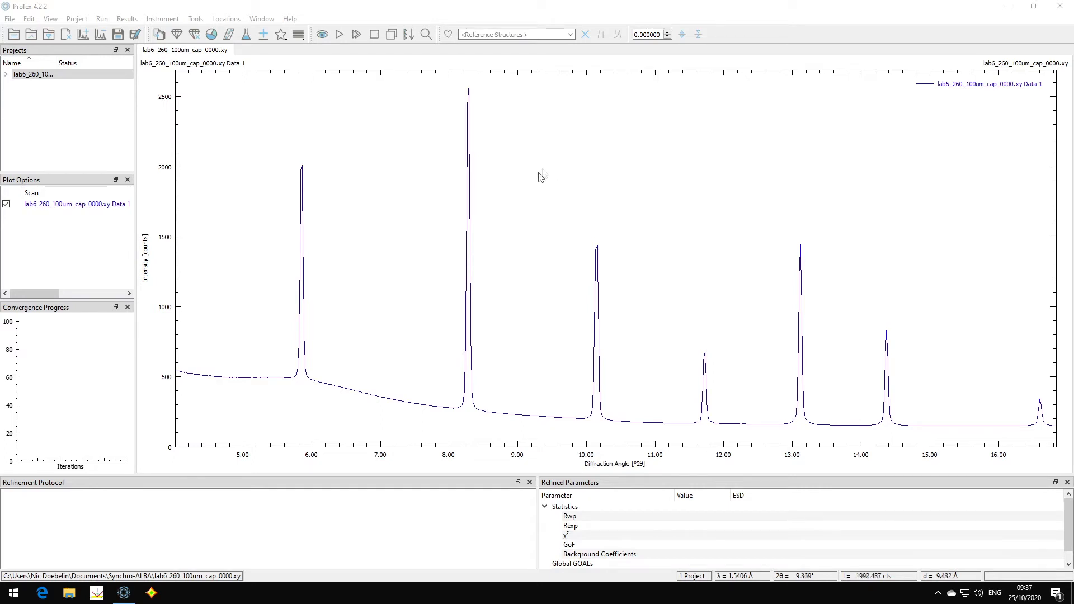
- Add the LaB6.str phase from Ceramics and generate a default control file for the RMS-D8-ADS-15-LynxEyeXE instrument
left_click(263, 35)
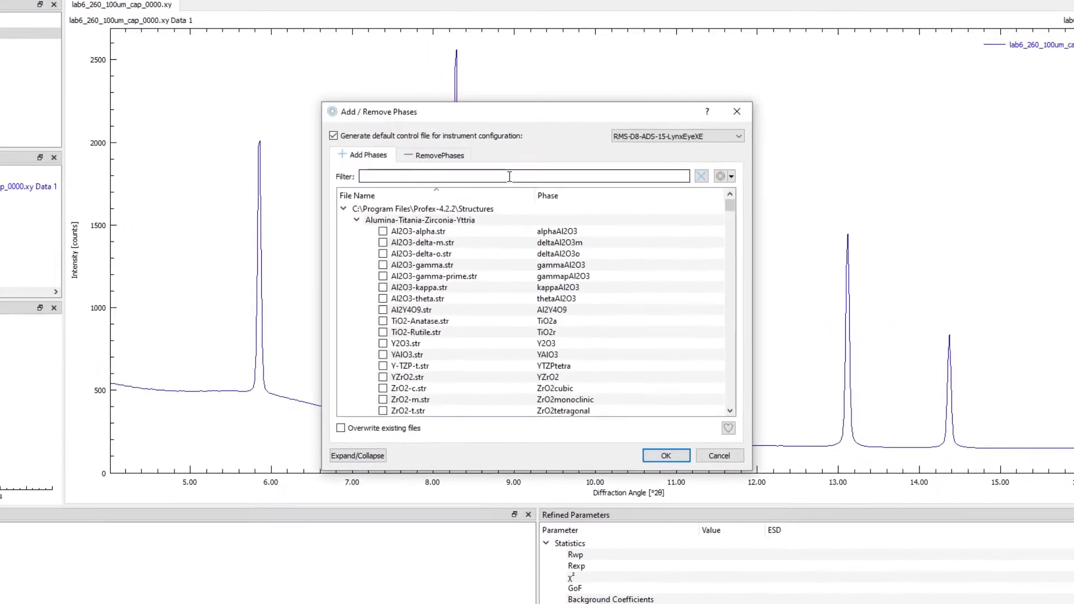
type("lab")
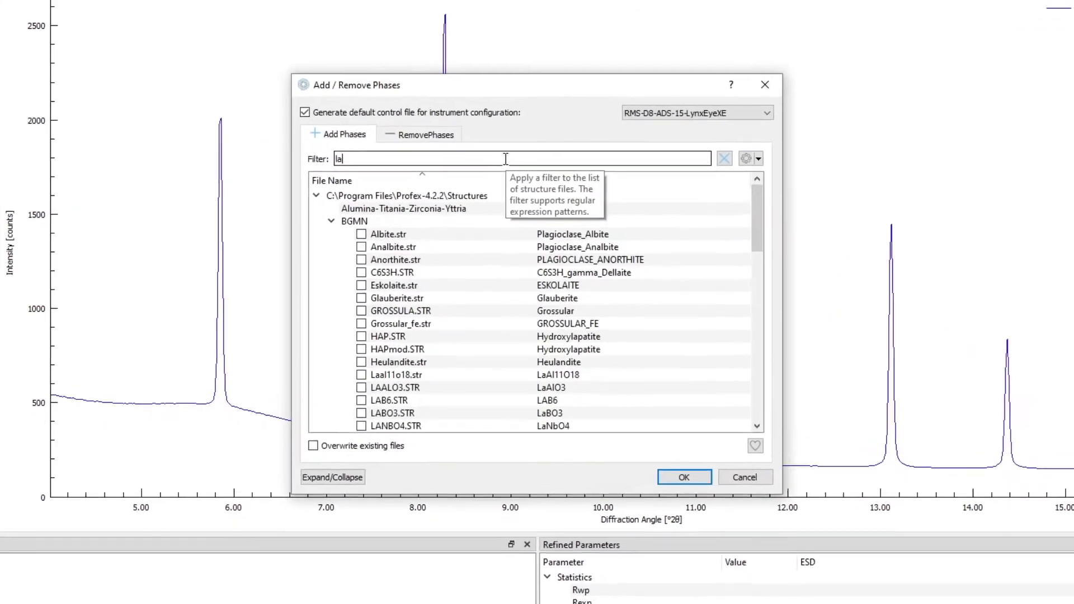
type("6")
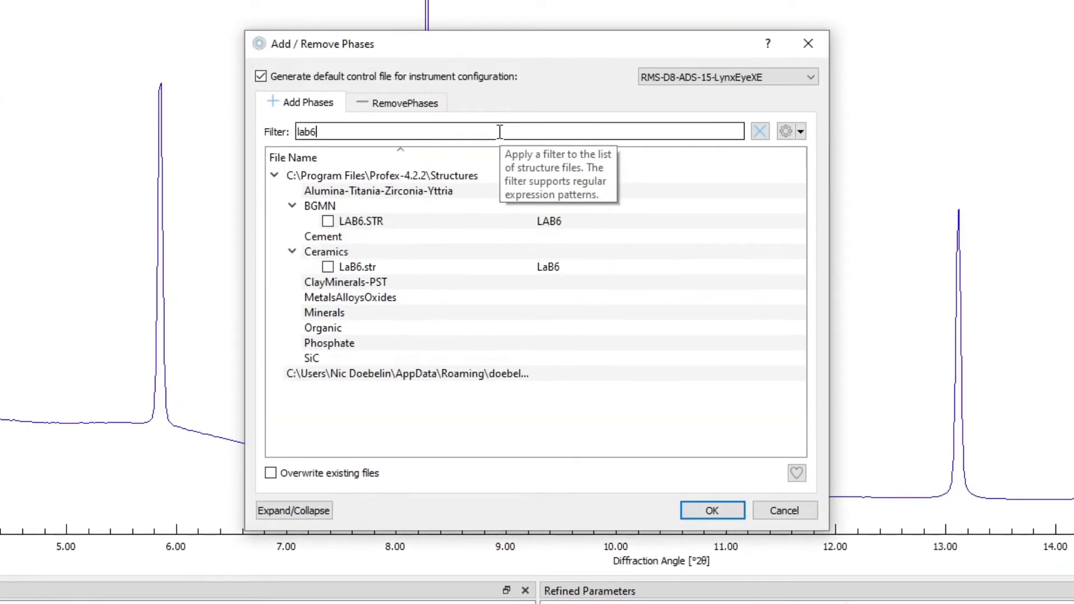
left_click(328, 267)
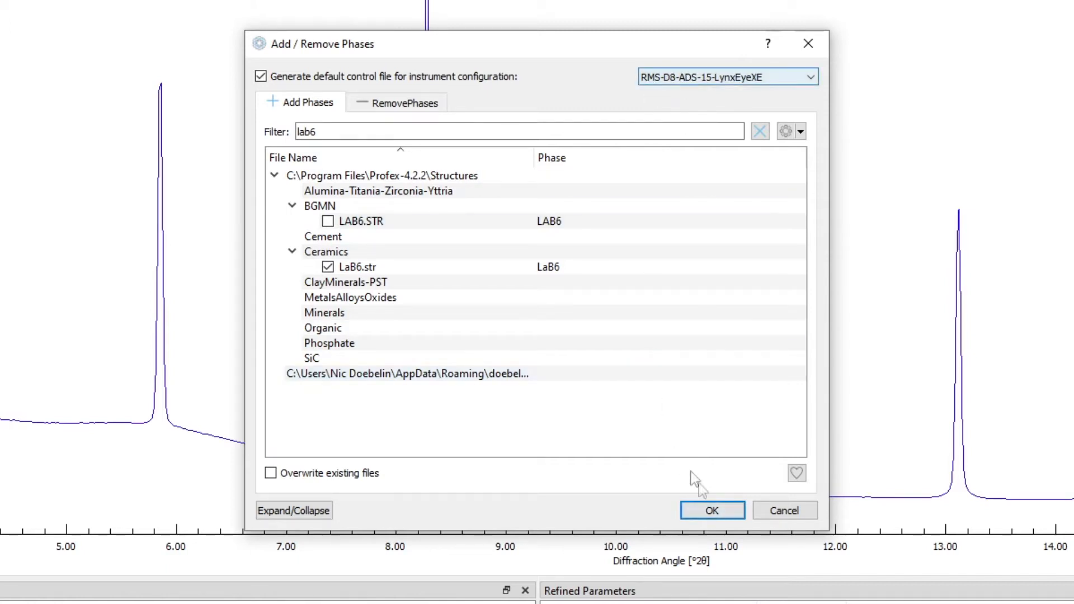
left_click(711, 511)
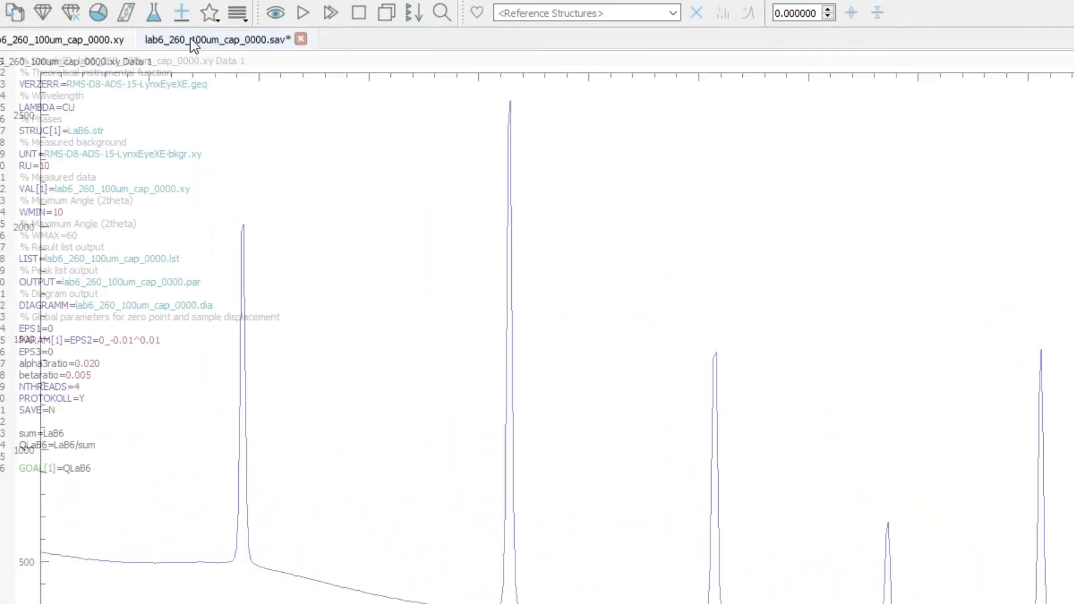
- Check the VERZERR instrument file in the new control file and open the current project's folder
left_click(190, 36)
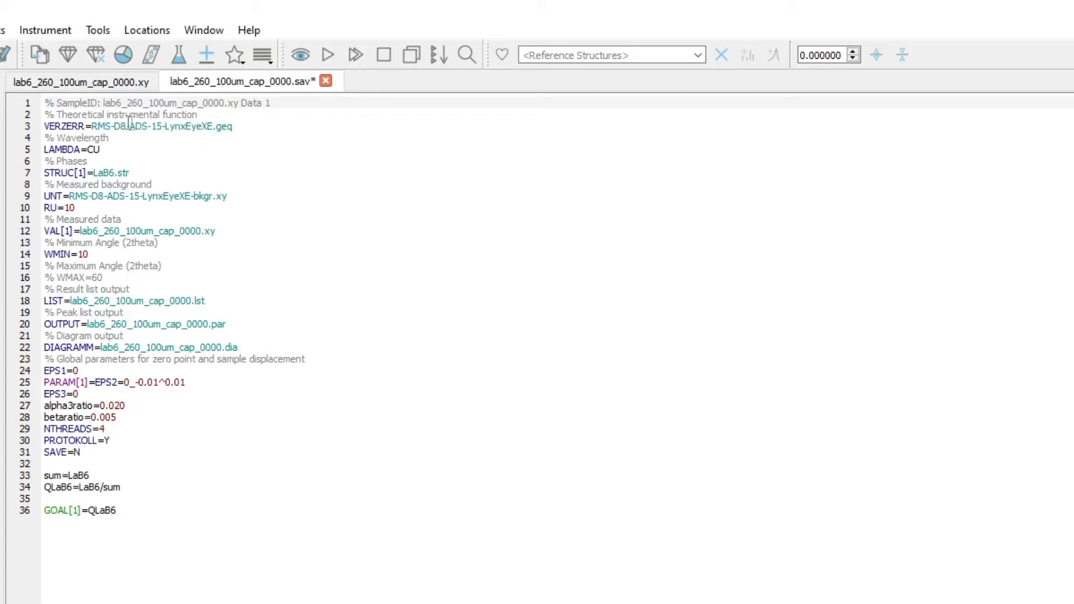
left_click_drag(93, 127, 214, 127)
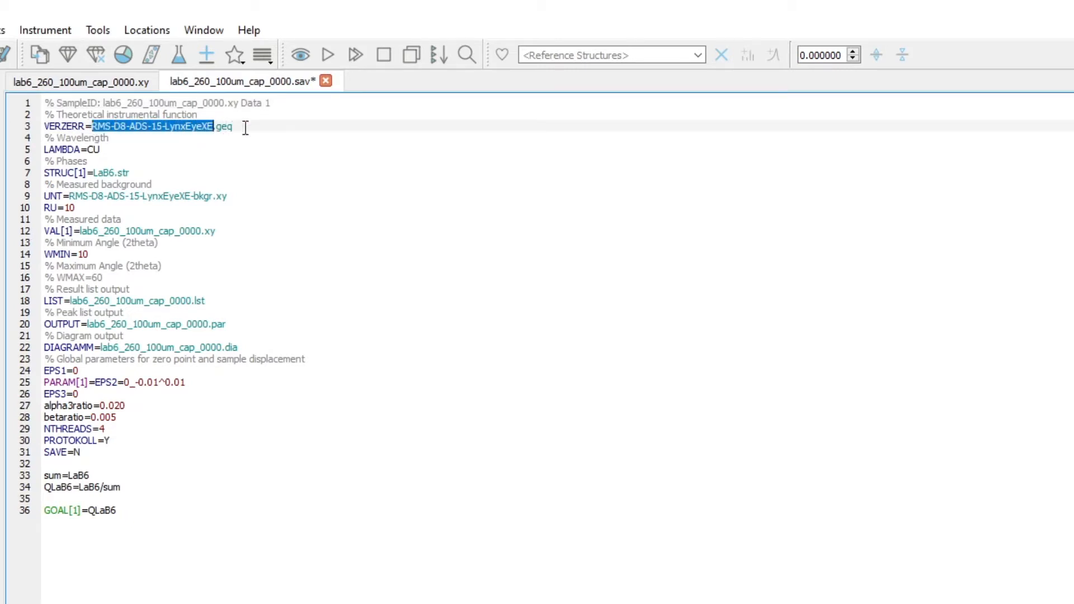
left_click(245, 127)
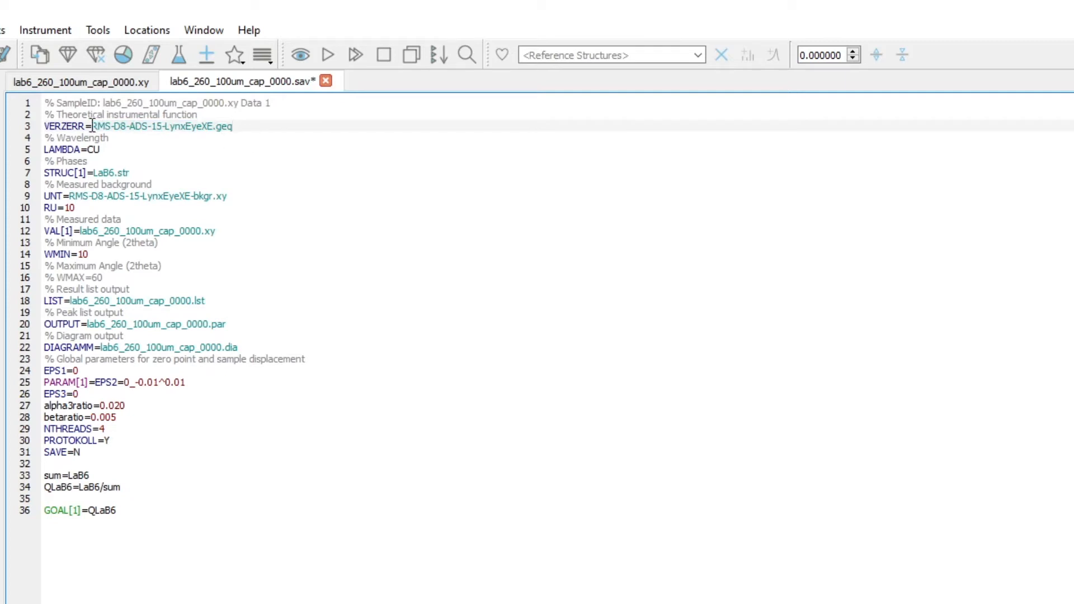
left_click(147, 31)
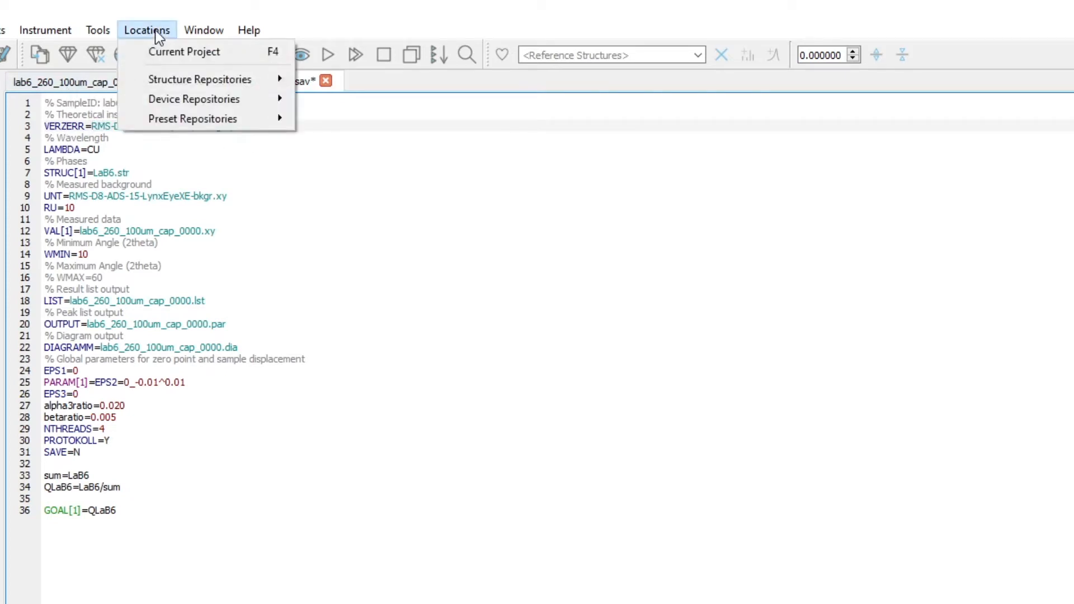
left_click(186, 52)
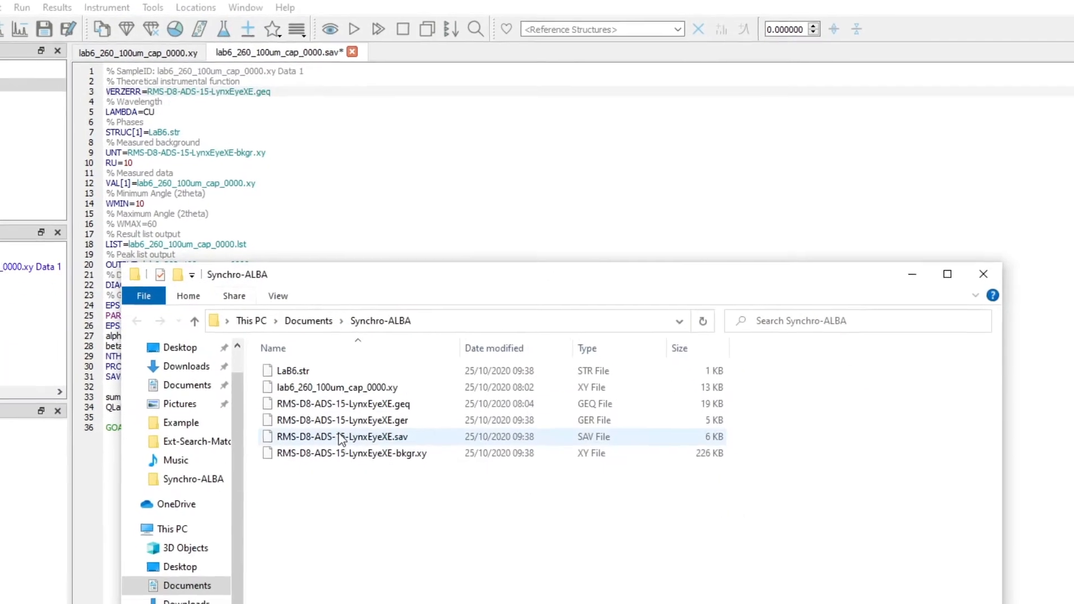
- Duplicate RMS-D8-ADS-15-LynxEyeXE.sav in the project folder and rename the copy as ALBA-BM16.sav
left_click(387, 437)
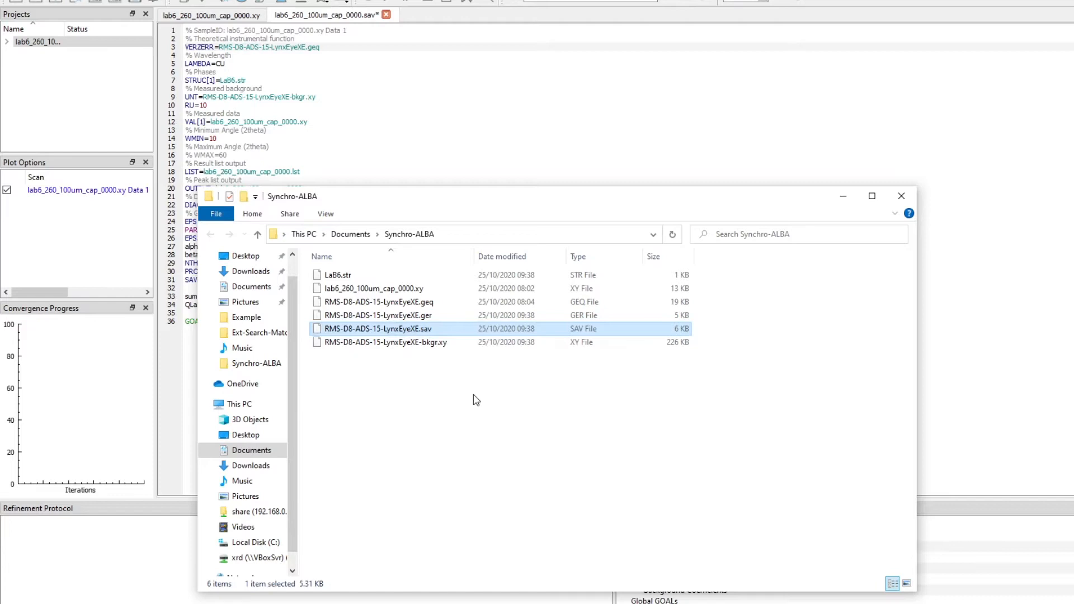
key("ctrl+c")
key("ctrl+v")
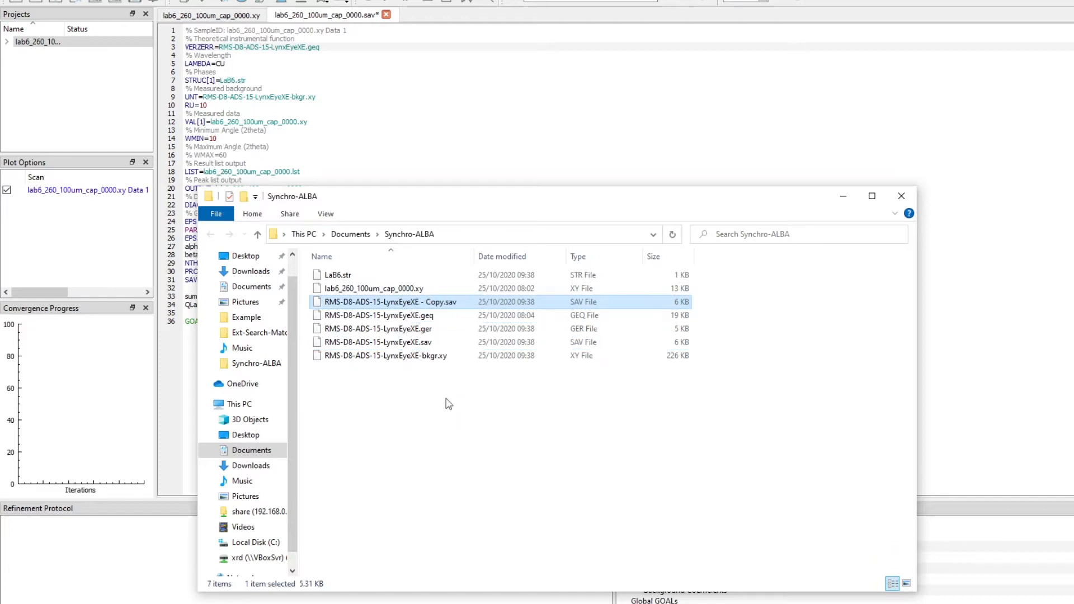
left_click(436, 305)
type("ALBA-BM")
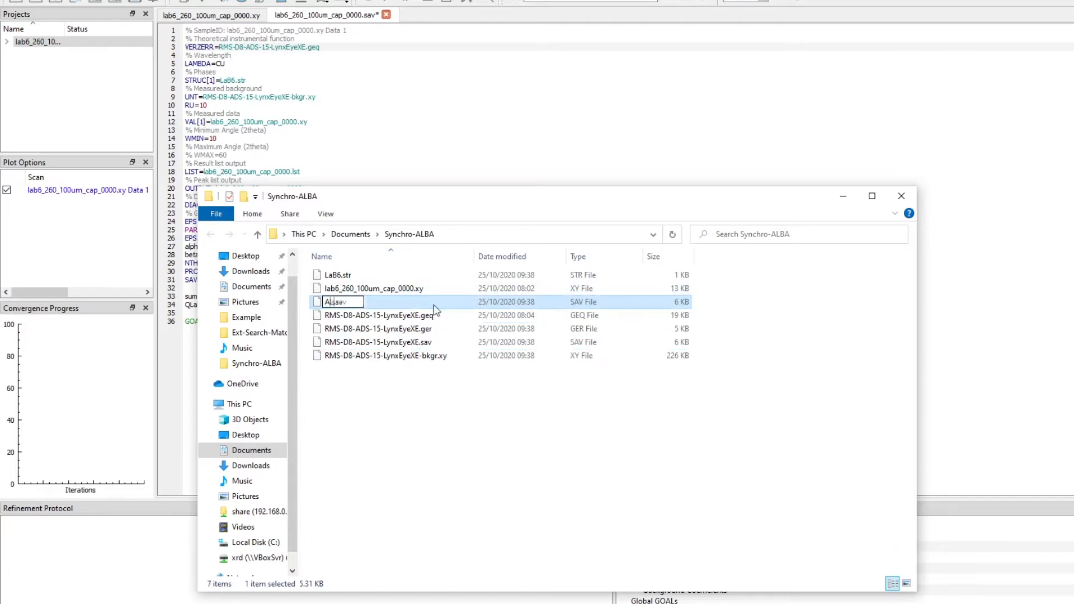
type("16")
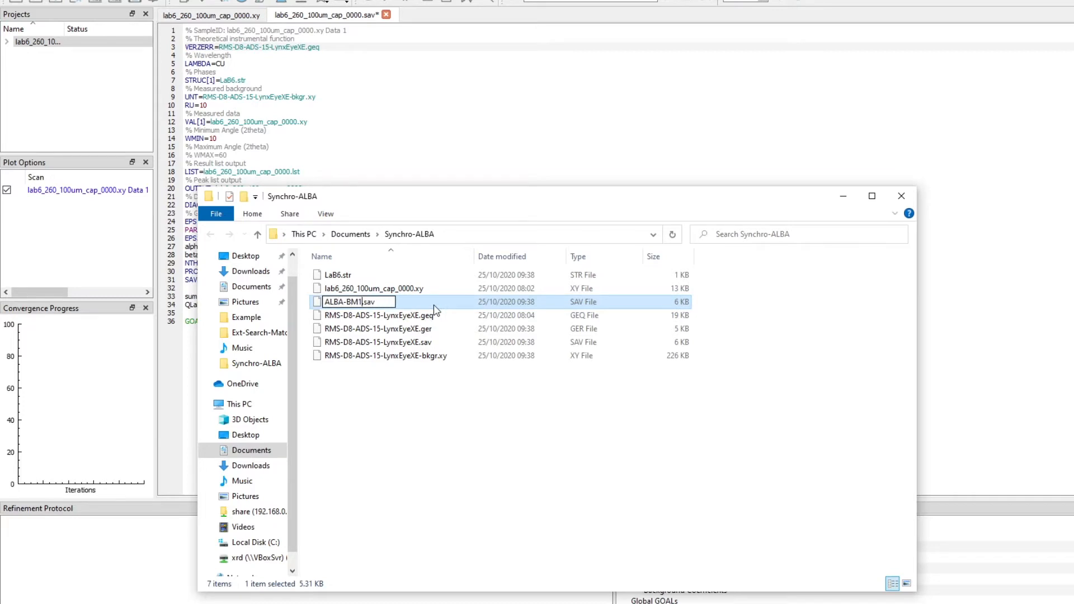
key("Return")
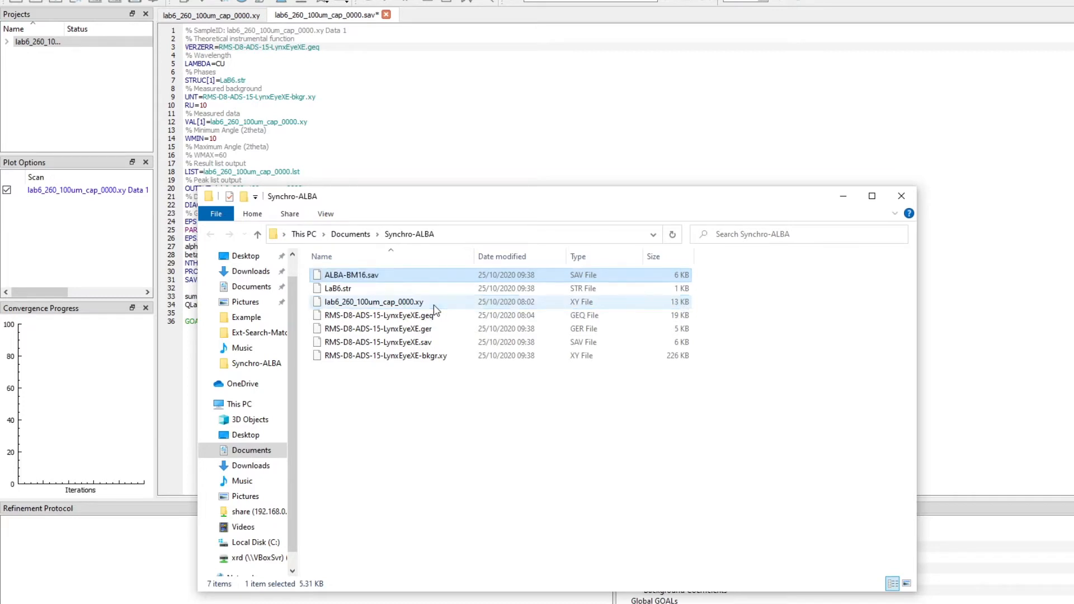
- Copy the base name ALBA-BM16, set the control file's VERZERR entry to ALBA-BM16.geq, and save the control file
left_click(368, 275)
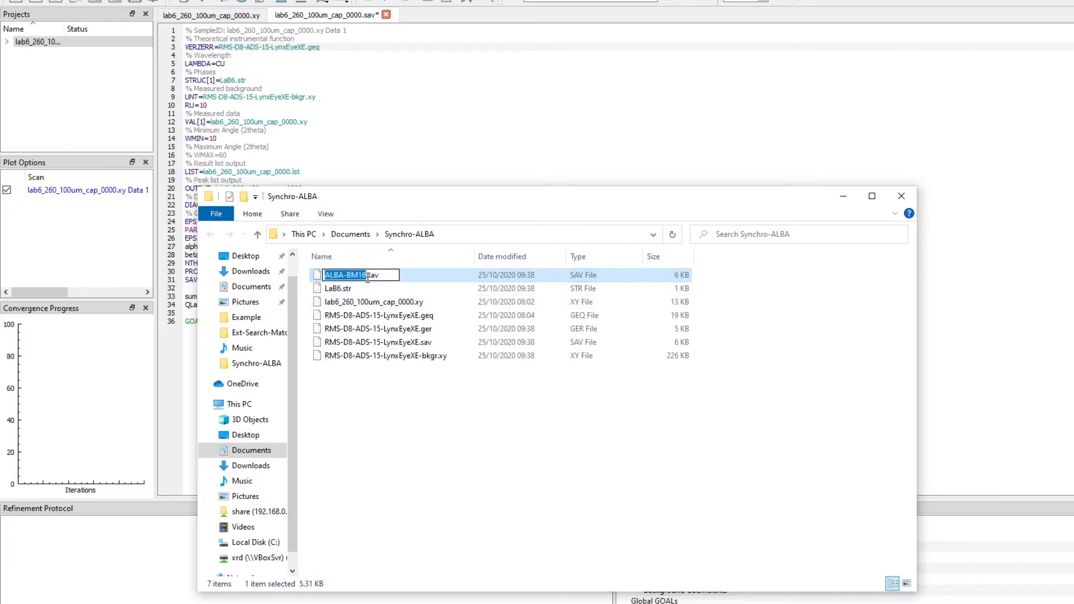
left_click(382, 450)
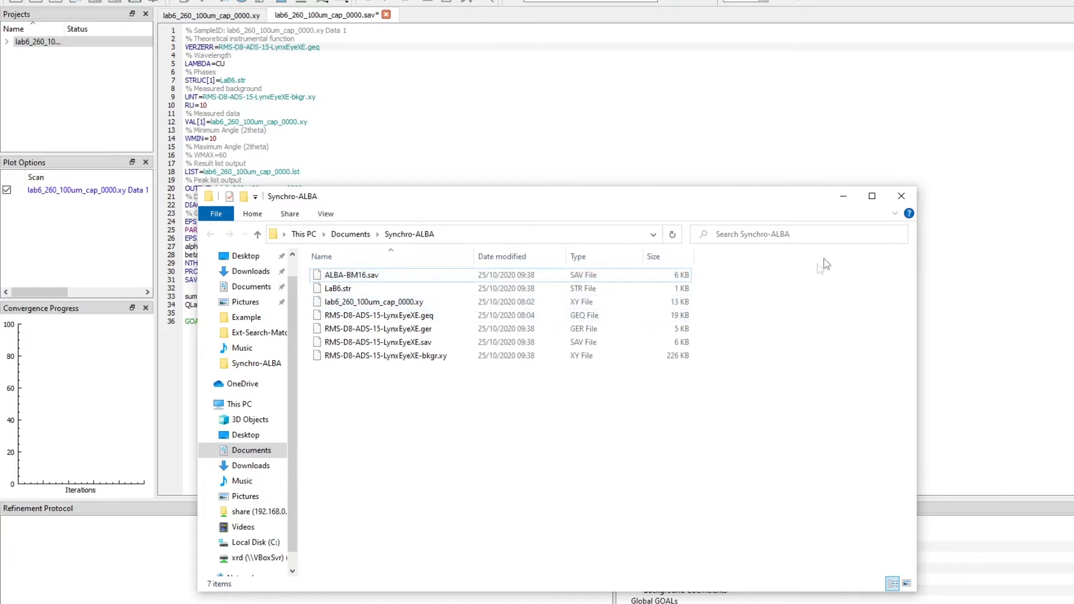
left_click(908, 201)
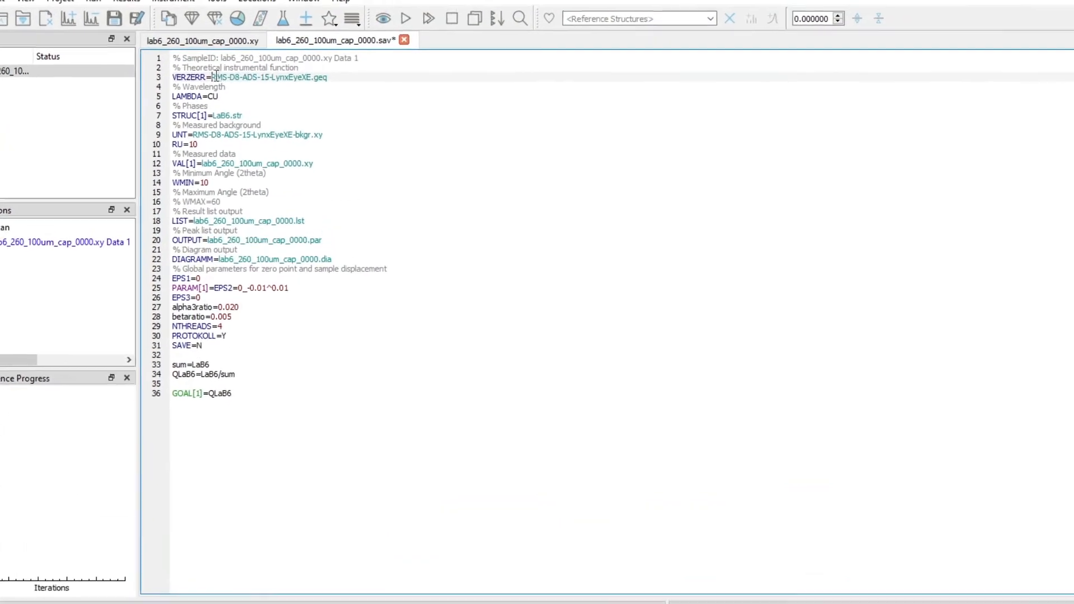
left_click_drag(208, 96, 315, 97)
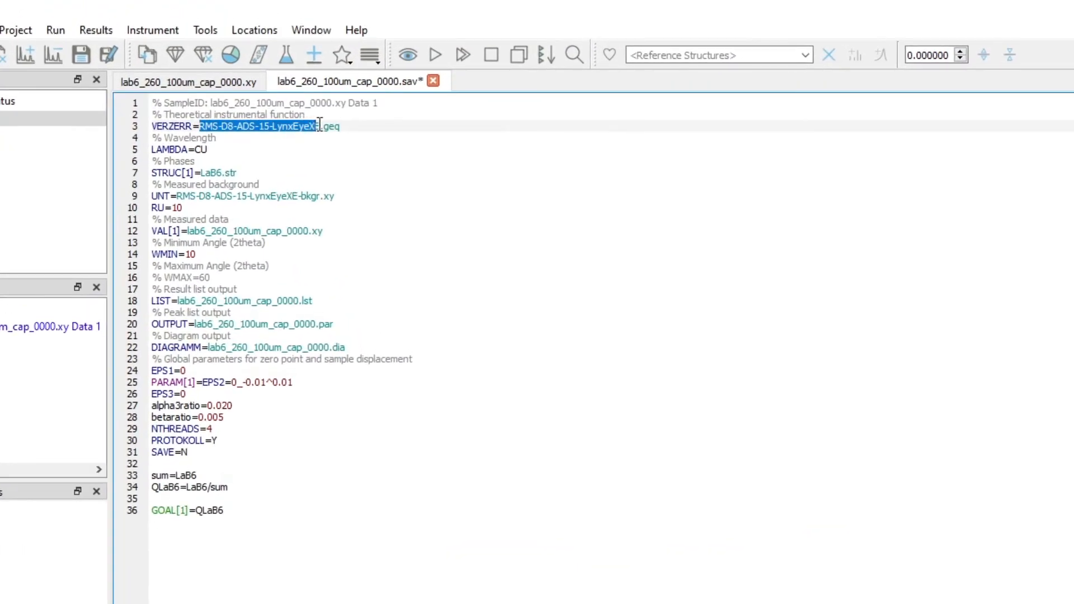
key("ctrl+v")
left_click(279, 136)
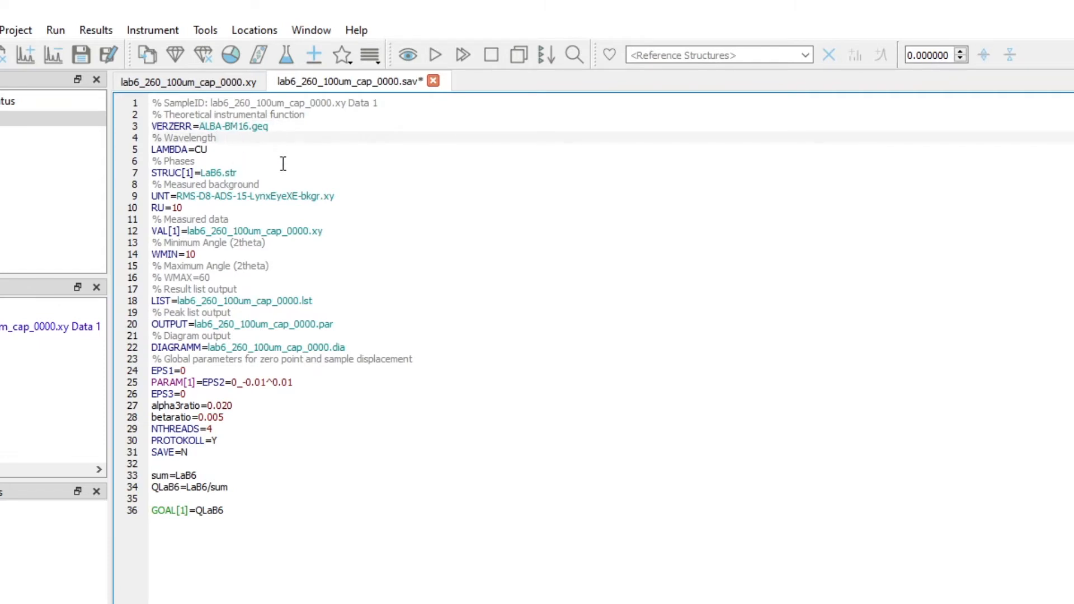
left_click(80, 54)
left_click(348, 187)
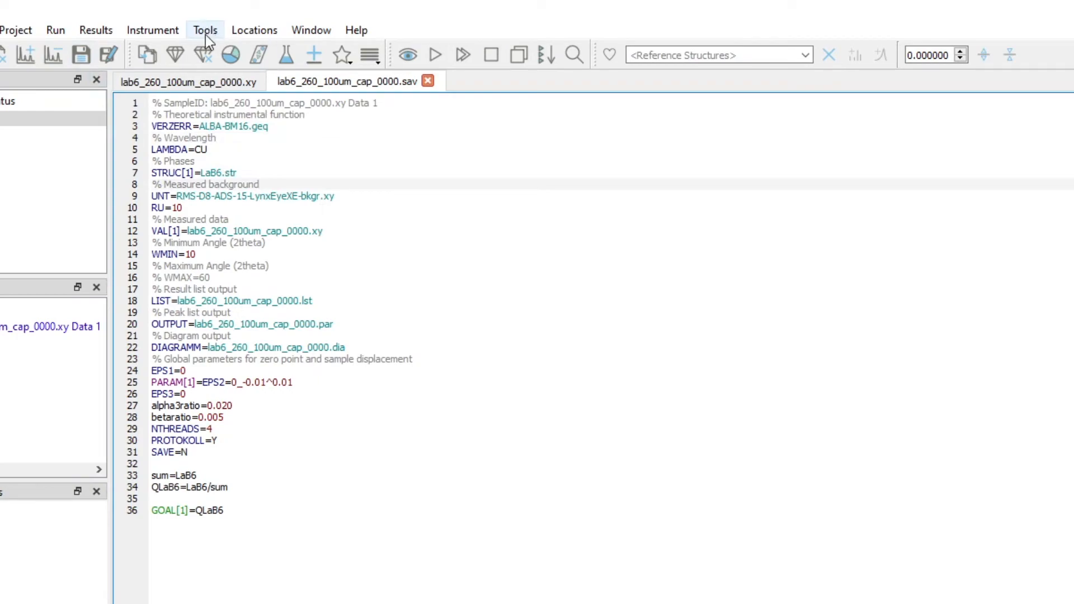
- Open the current FPA configuration for editing and clear its calculation log
left_click(171, 27)
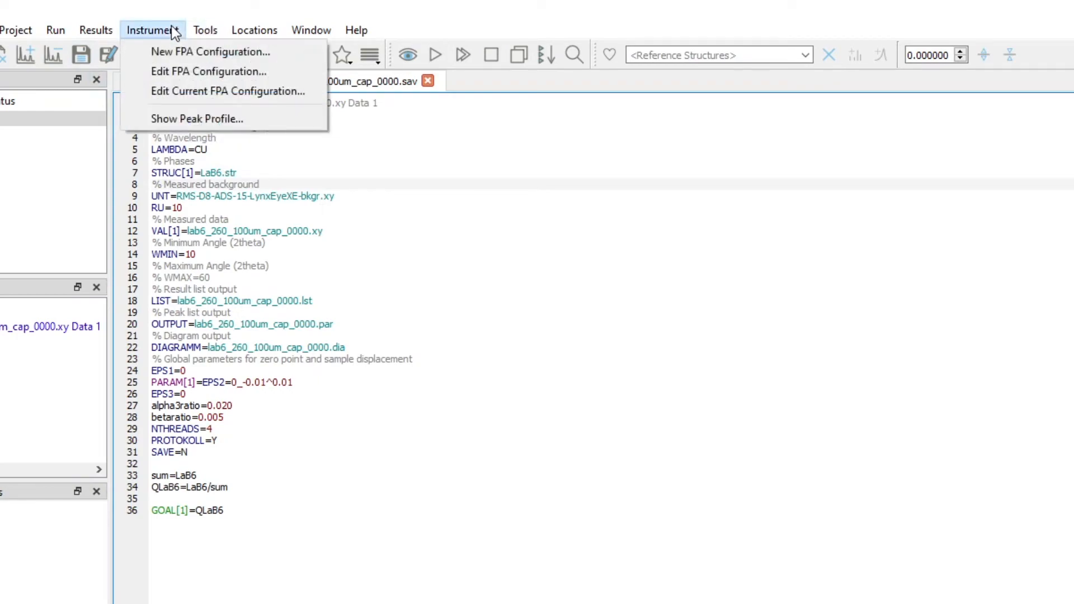
left_click(190, 92)
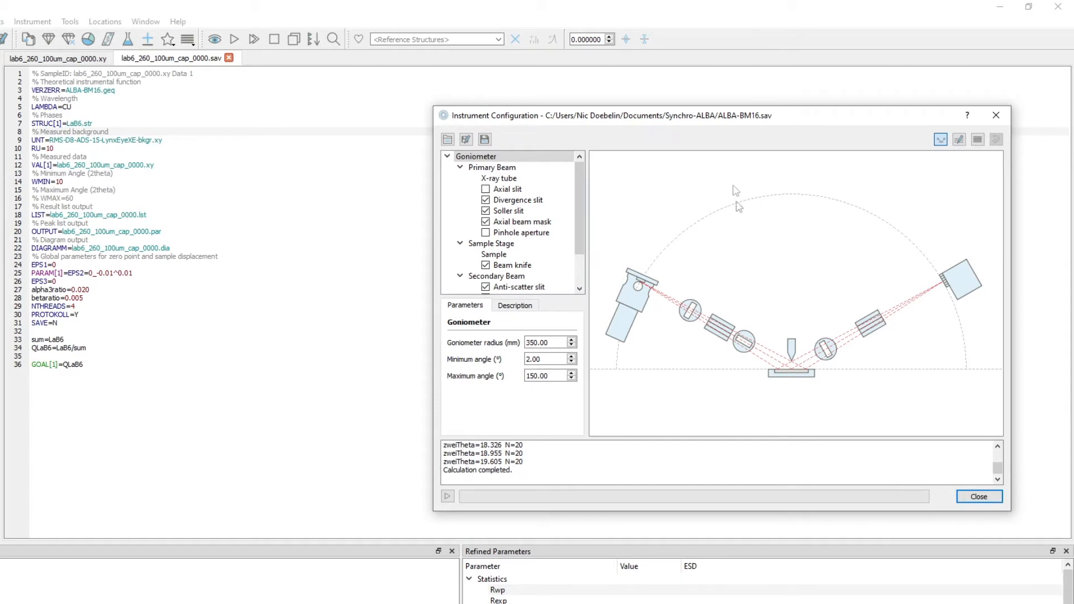
left_click_drag(700, 120, 668, 119)
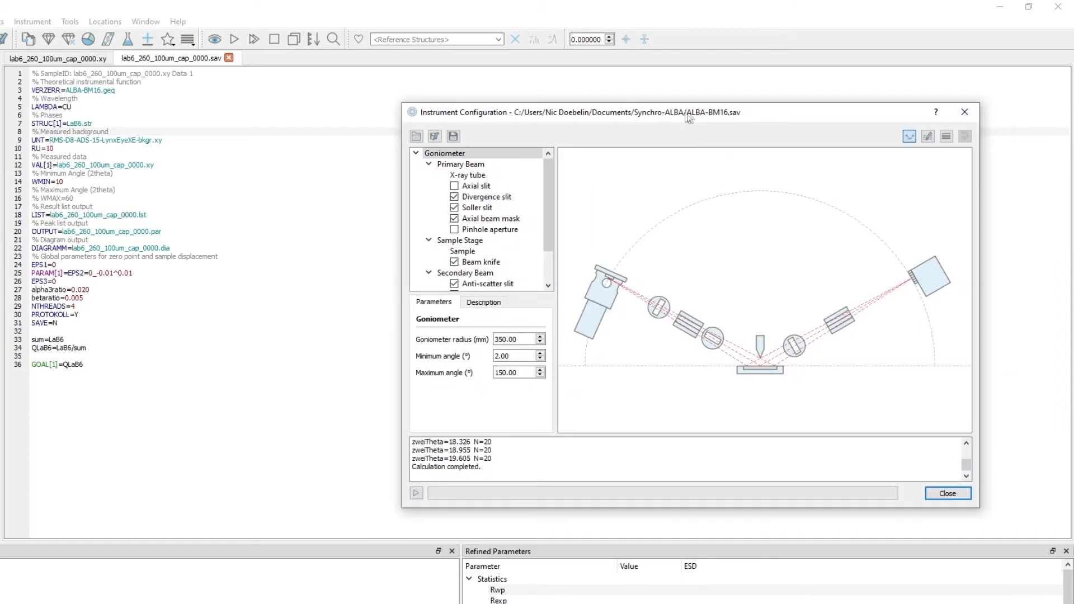
left_click_drag(509, 474, 399, 383)
key("Delete")
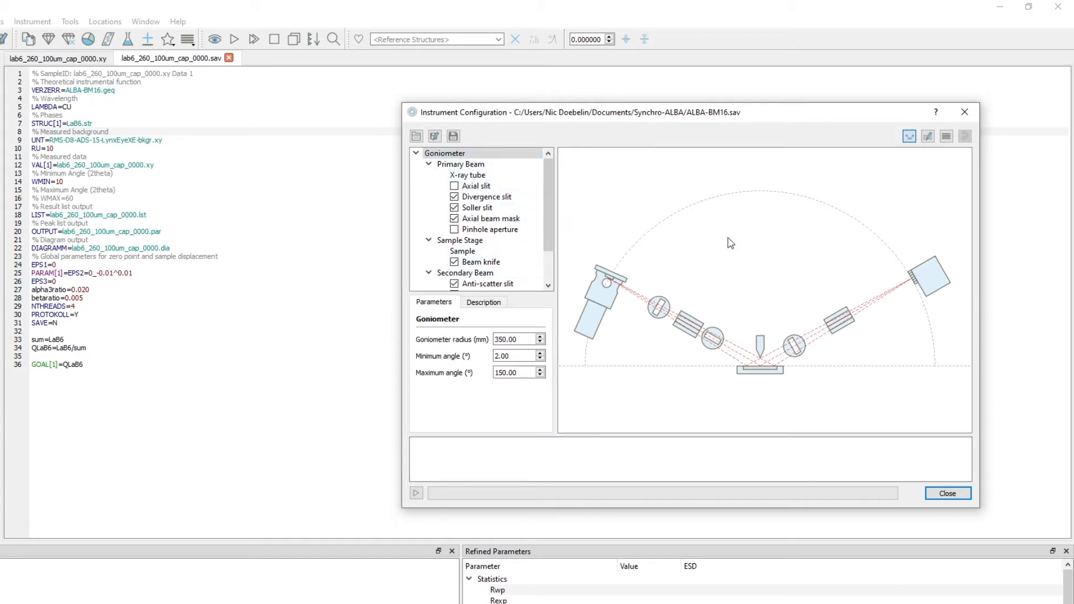
- Check the measured pattern's angular range and set the goniometer's maximum angle to 20°
left_click(78, 62)
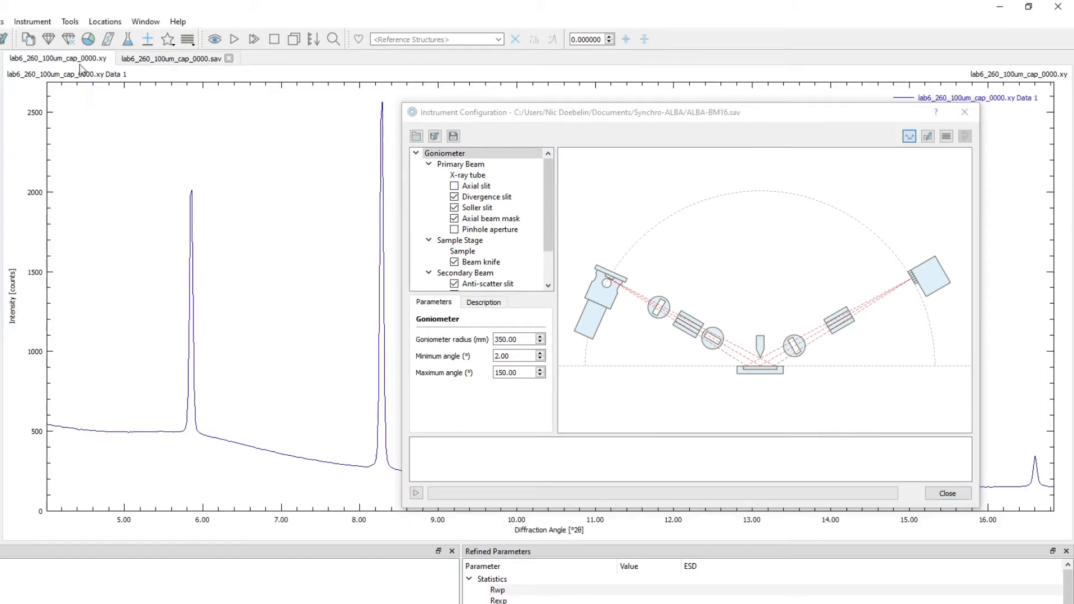
left_click_drag(614, 116, 575, 28)
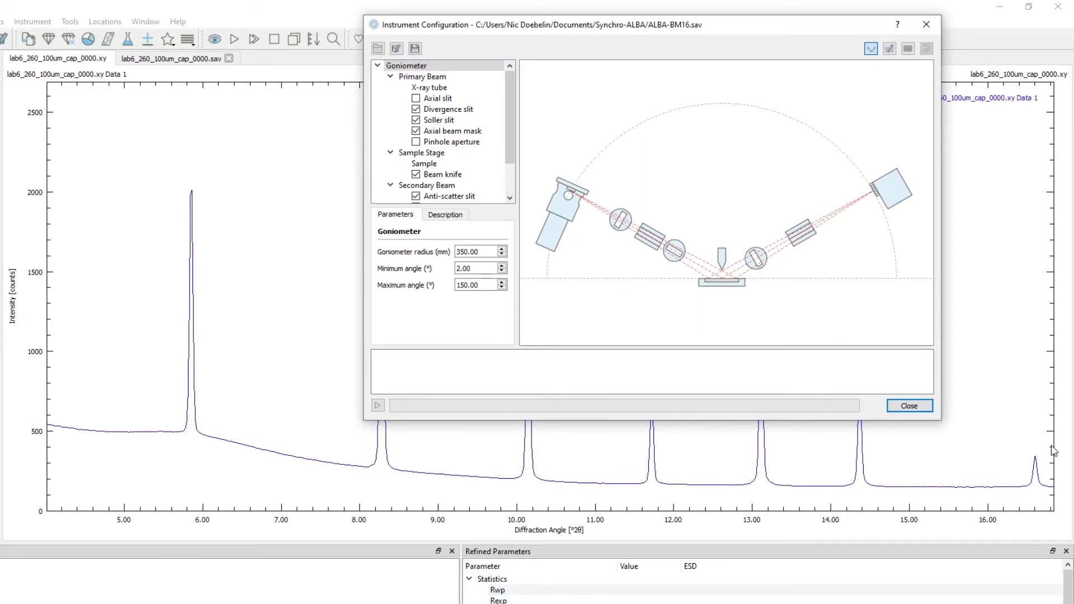
left_click_drag(581, 30, 562, 60)
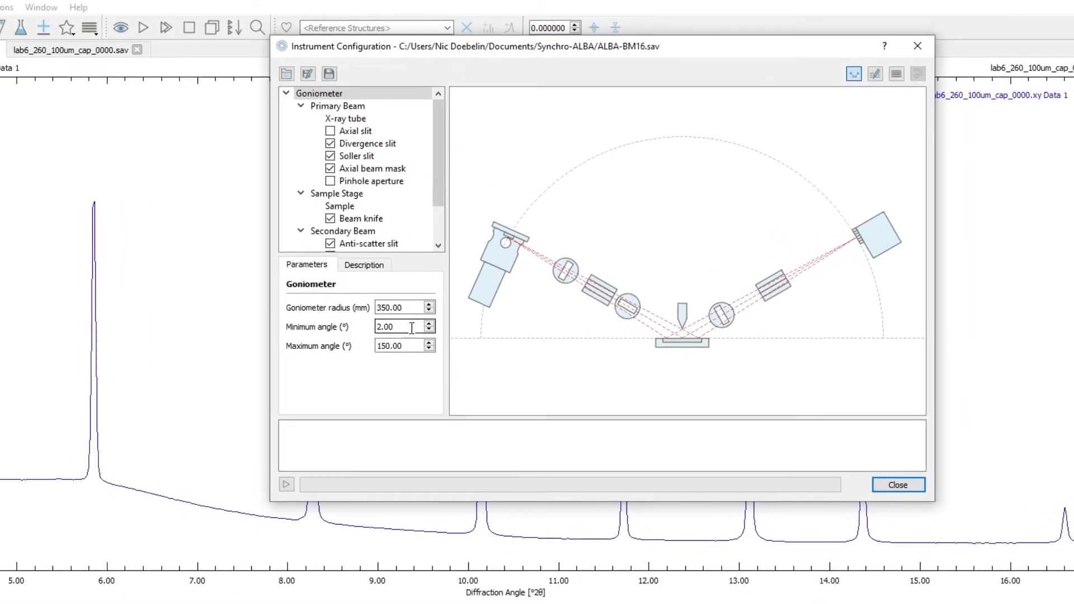
key("Tab")
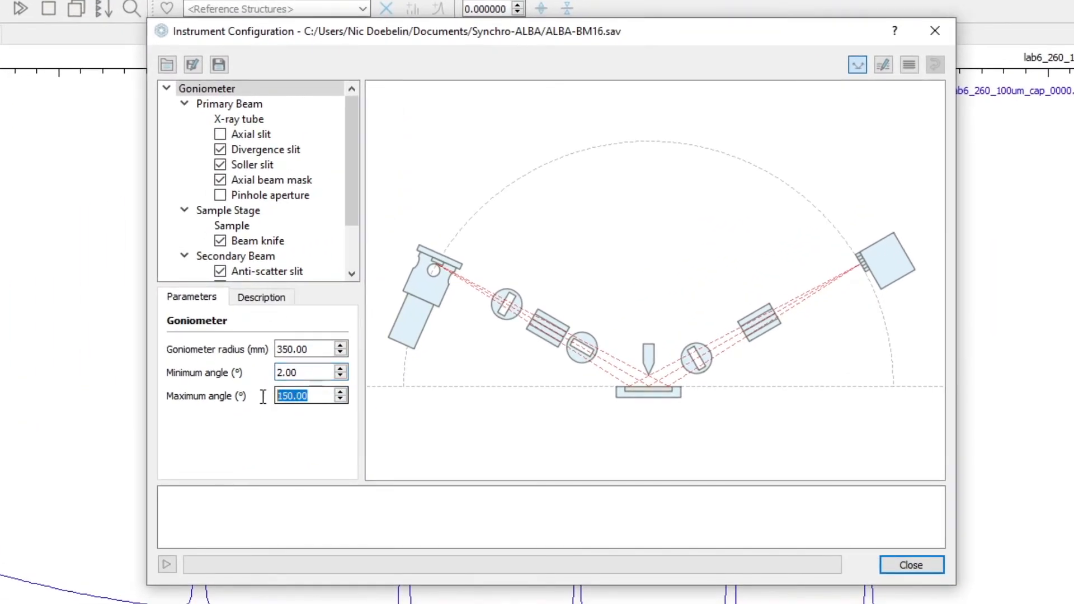
type("20")
left_click(302, 373)
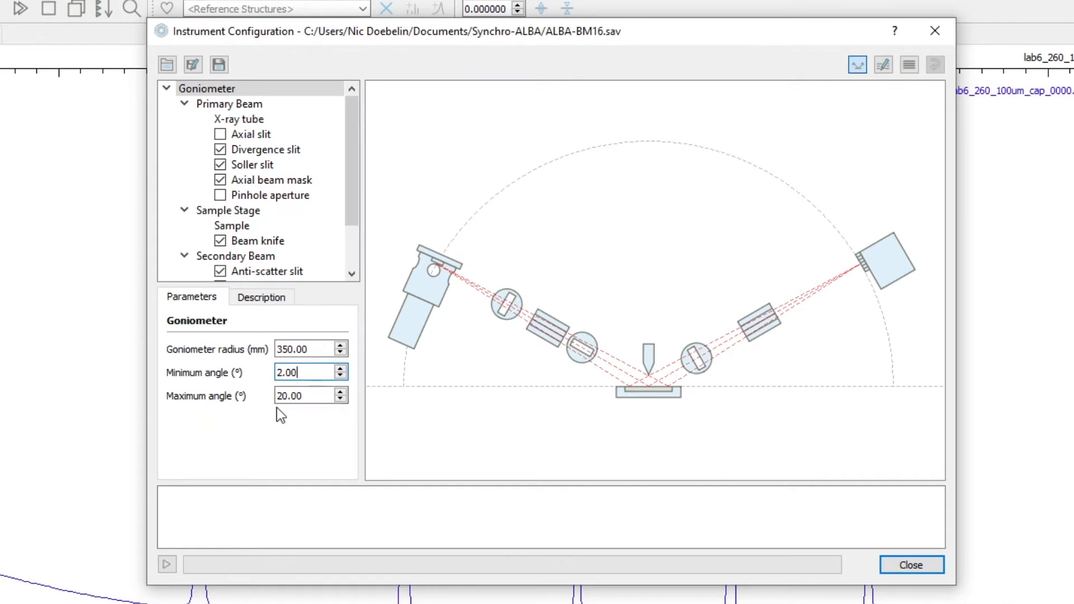
left_click(302, 398)
- Change the X-ray source type to Synchrotron and check its wavelength
left_click(241, 123)
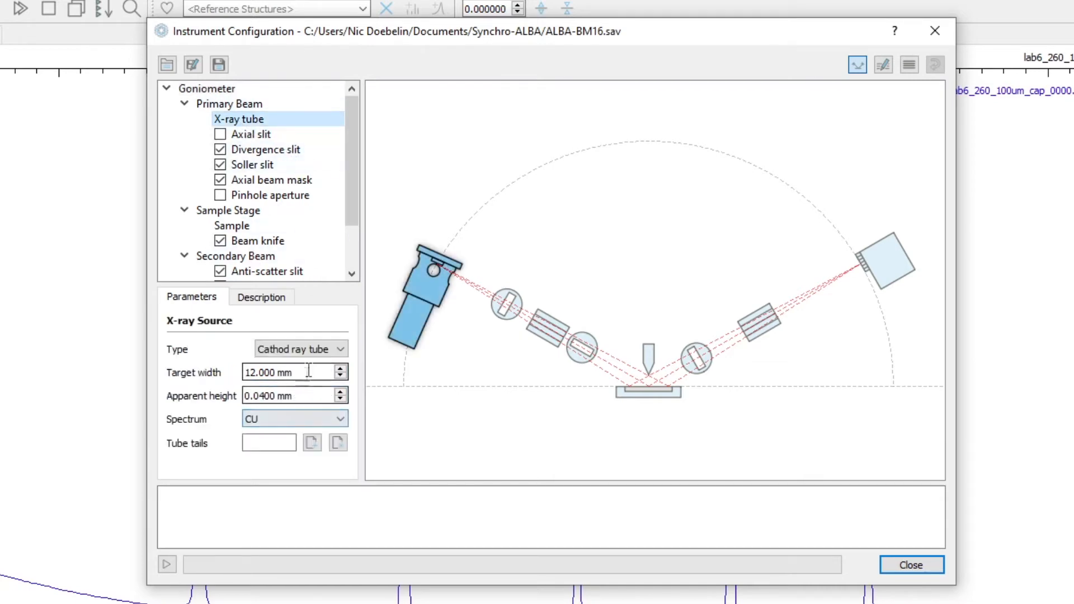
left_click(319, 351)
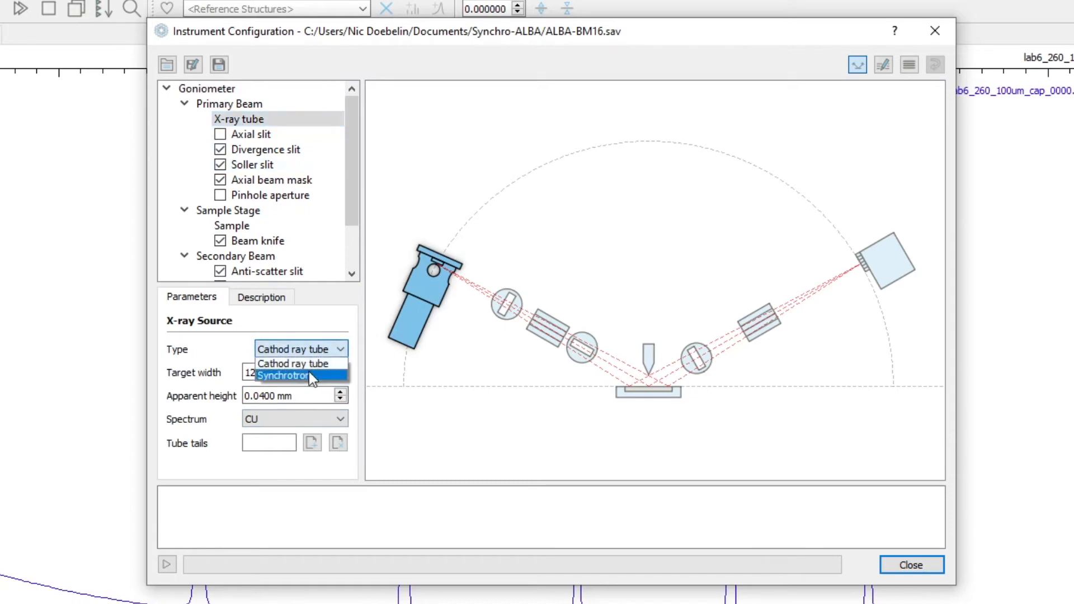
left_click(309, 372)
left_click(269, 417)
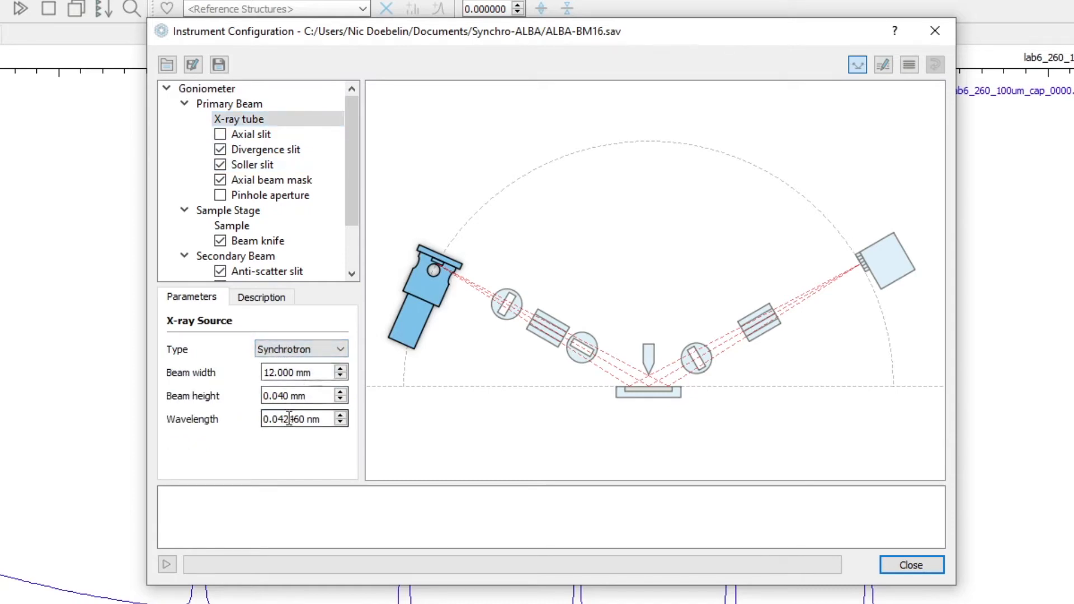
left_click_drag(305, 424, 253, 424)
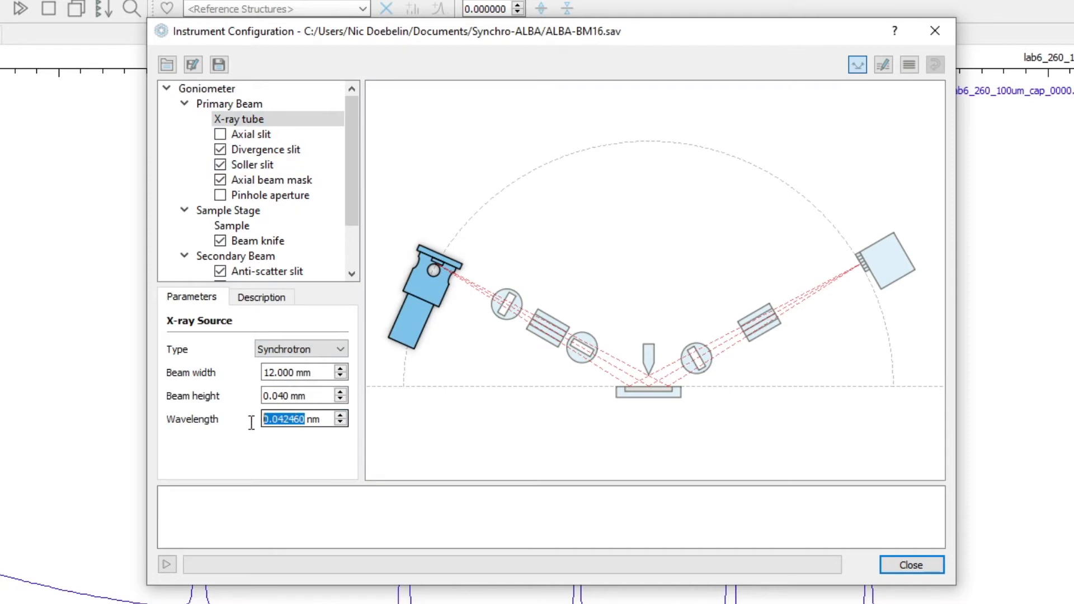
left_click(328, 419)
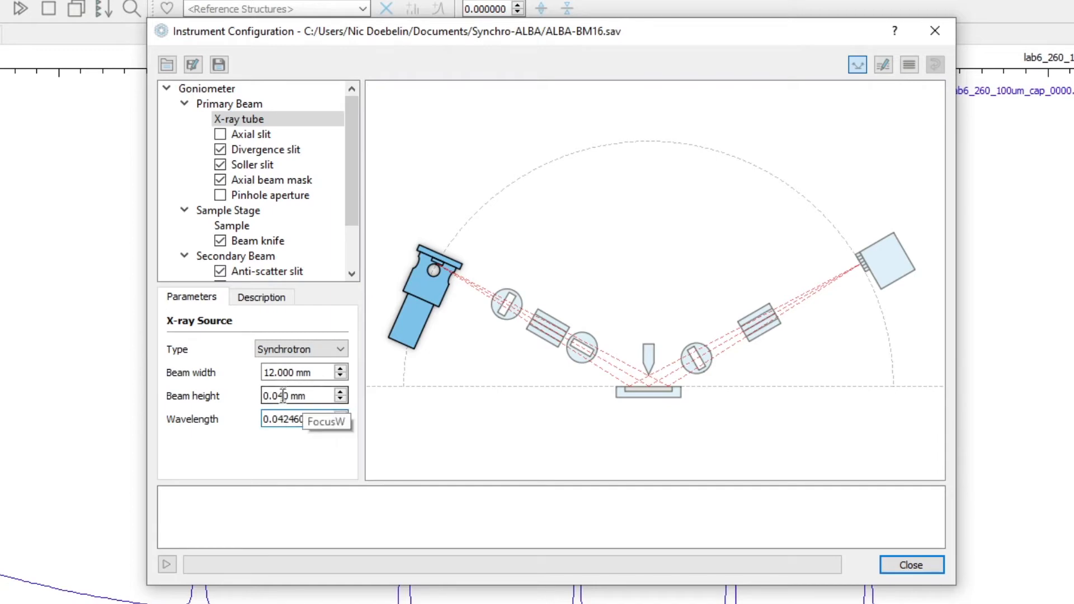
- Set the synchrotron X-ray source's beam width and beam height to 0.3 mm each
left_click_drag(313, 372, 242, 372)
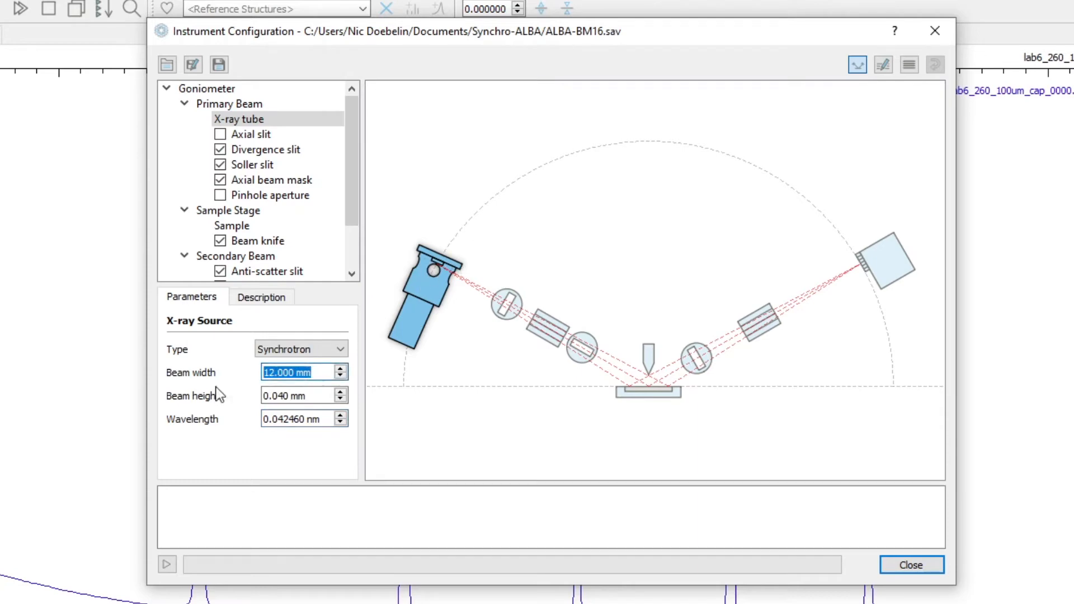
type("0.3")
key("Tab")
type("0.3")
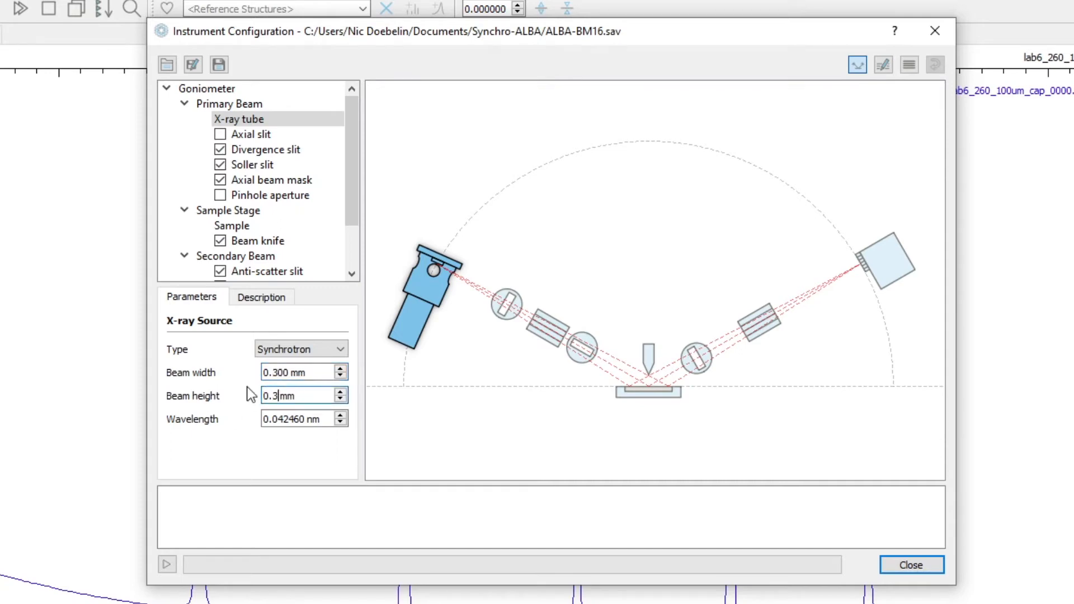
left_click(307, 373)
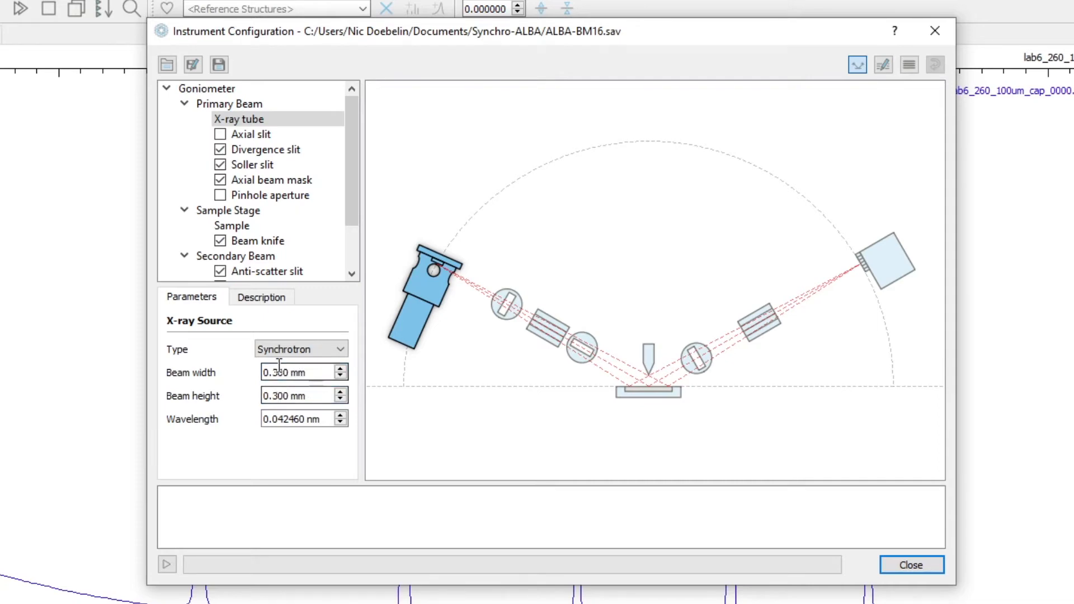
- Configure the divergence slit in Fixed mode, defined by a slit opening of 0.3 mm instead of beam divergence
left_click(276, 133)
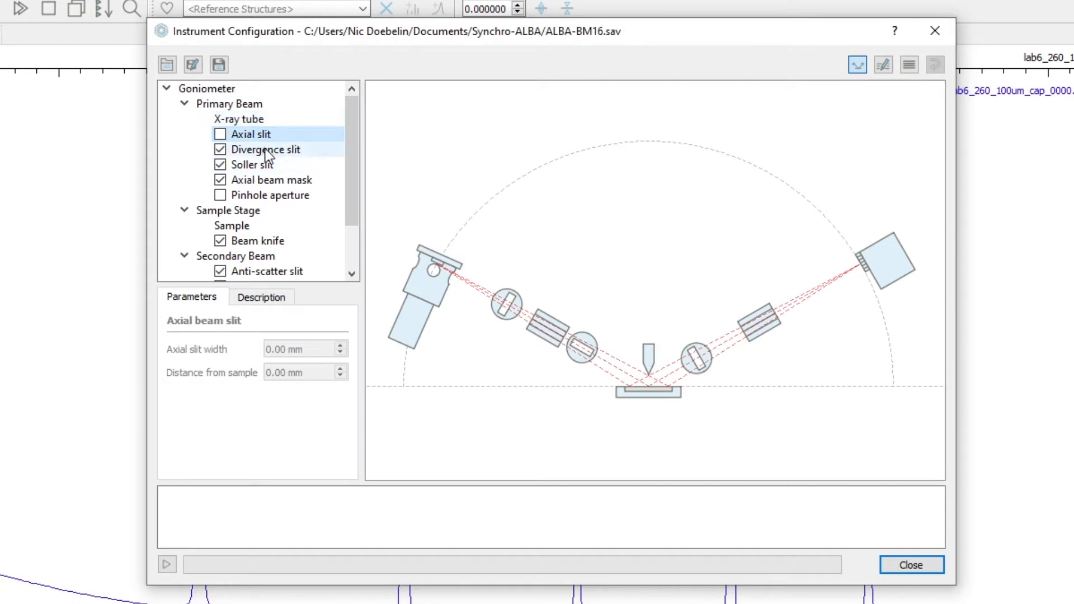
left_click(265, 150)
left_click(300, 349)
left_click(300, 362)
left_click(314, 373)
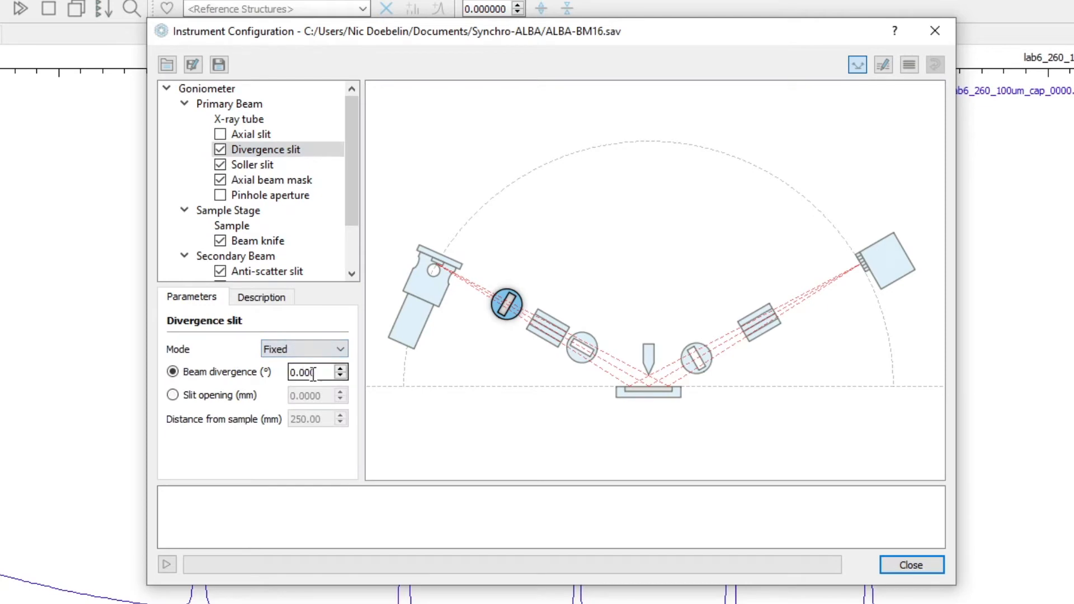
left_click(224, 395)
left_click(322, 396)
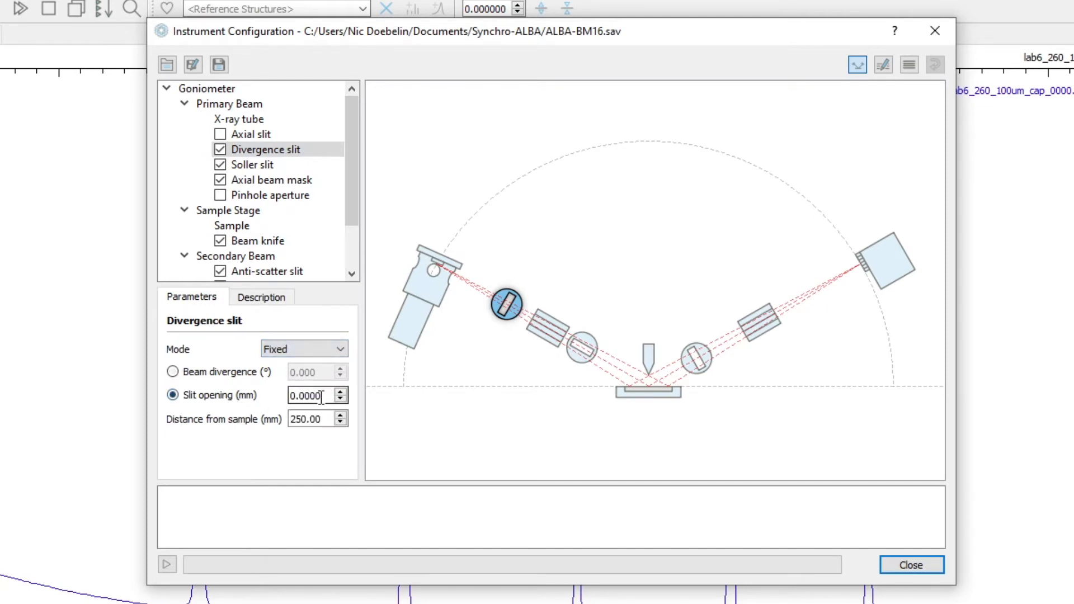
left_click_drag(327, 397, 276, 396)
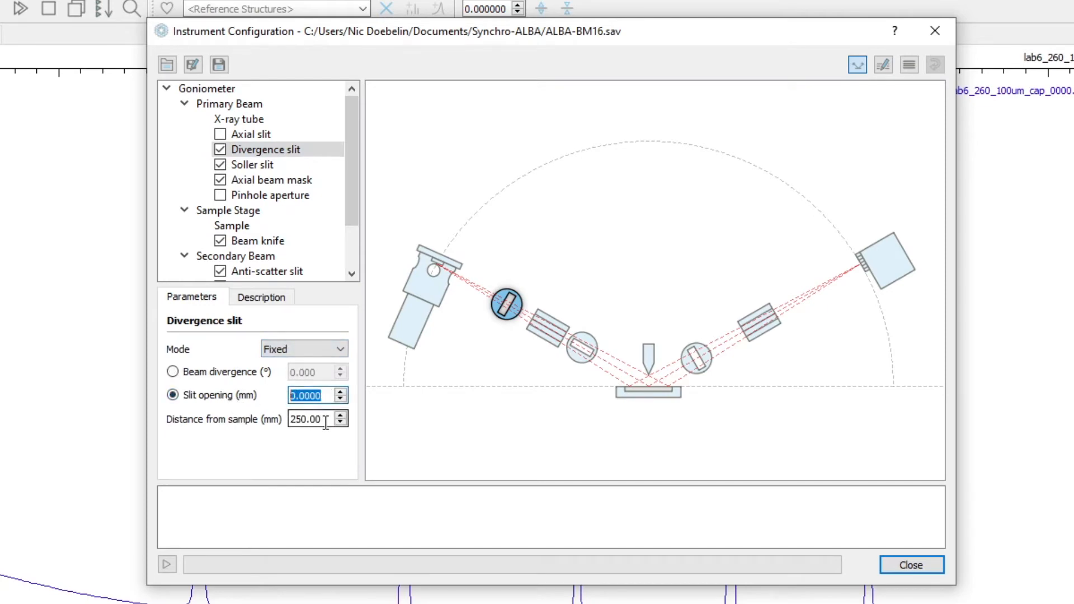
left_click_drag(326, 421, 269, 416)
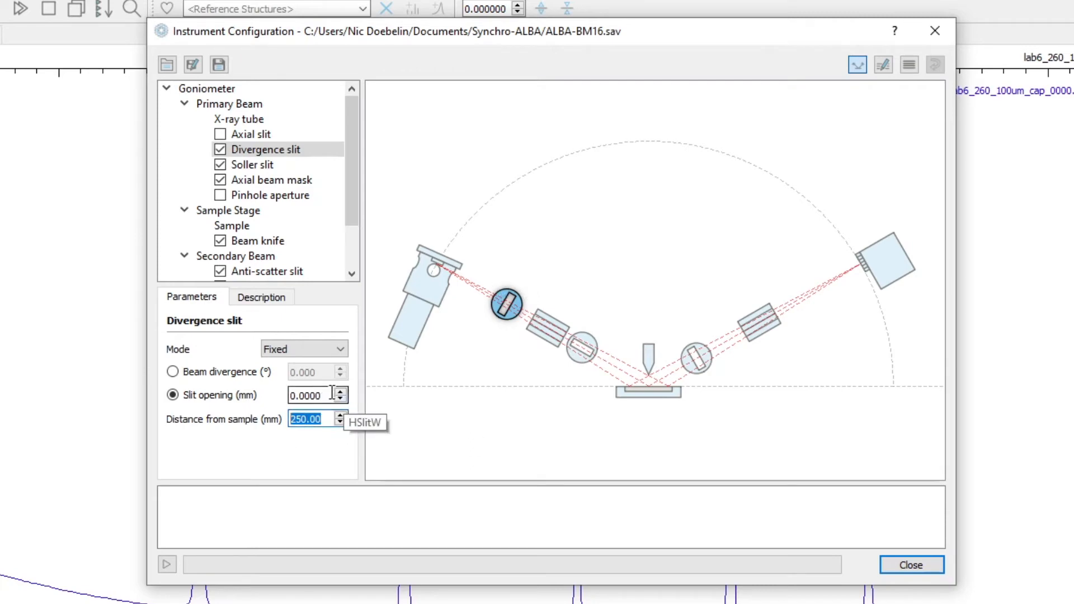
key("shift+Tab")
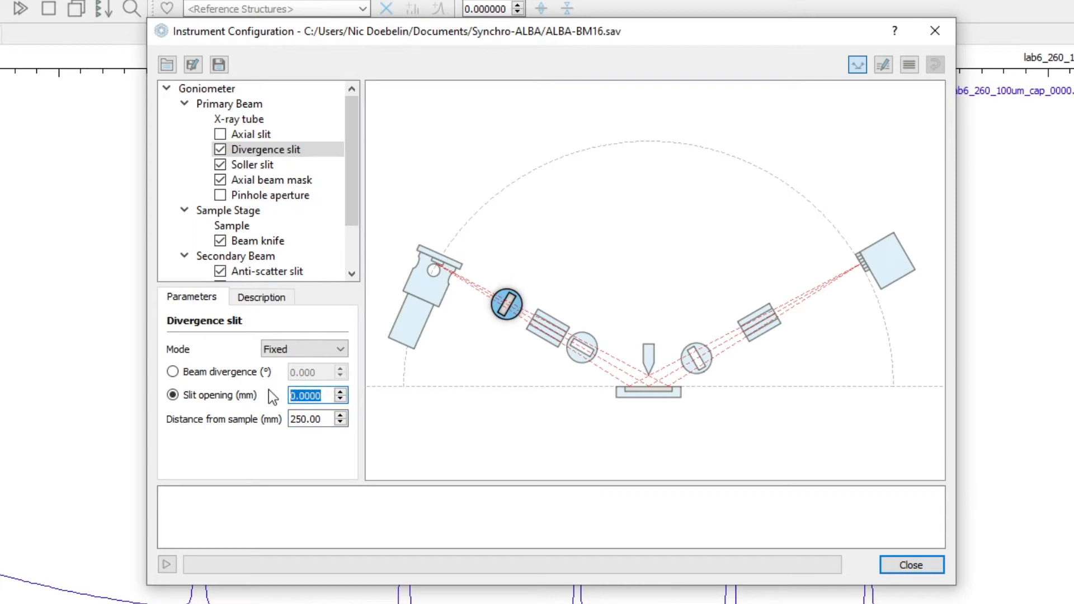
type("0.3")
left_click(312, 418)
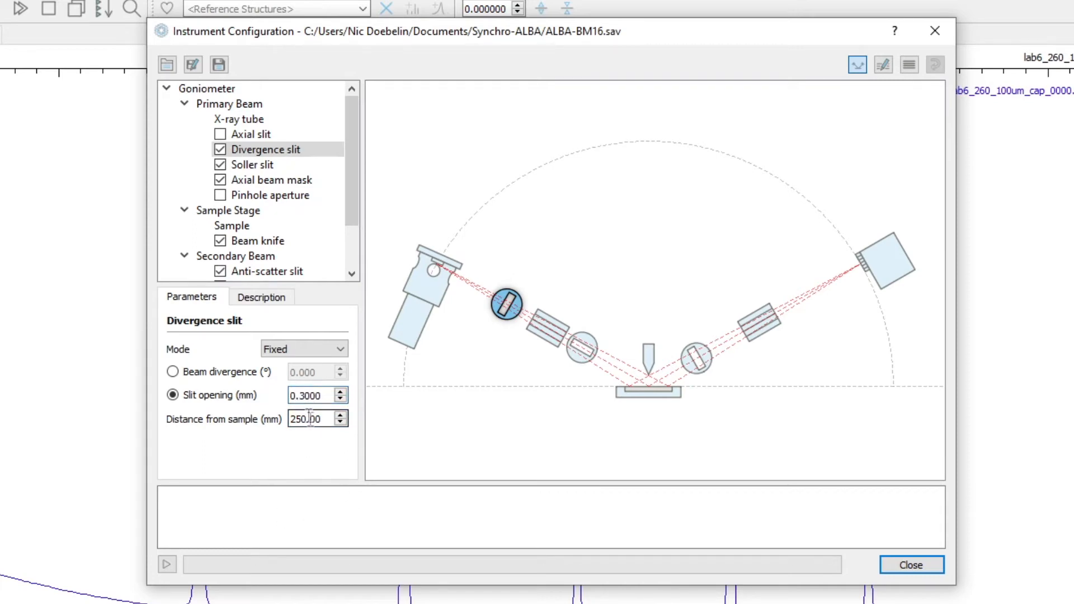
- Set the primary-beam Soller slit's opening angle to 0.001 radians
left_click(266, 165)
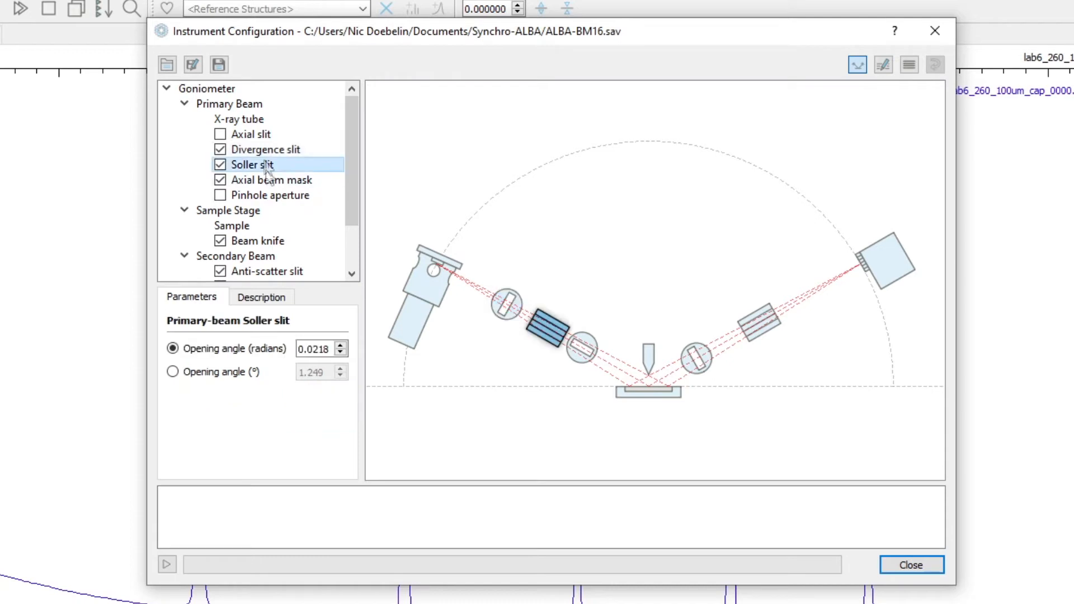
double_click(313, 348)
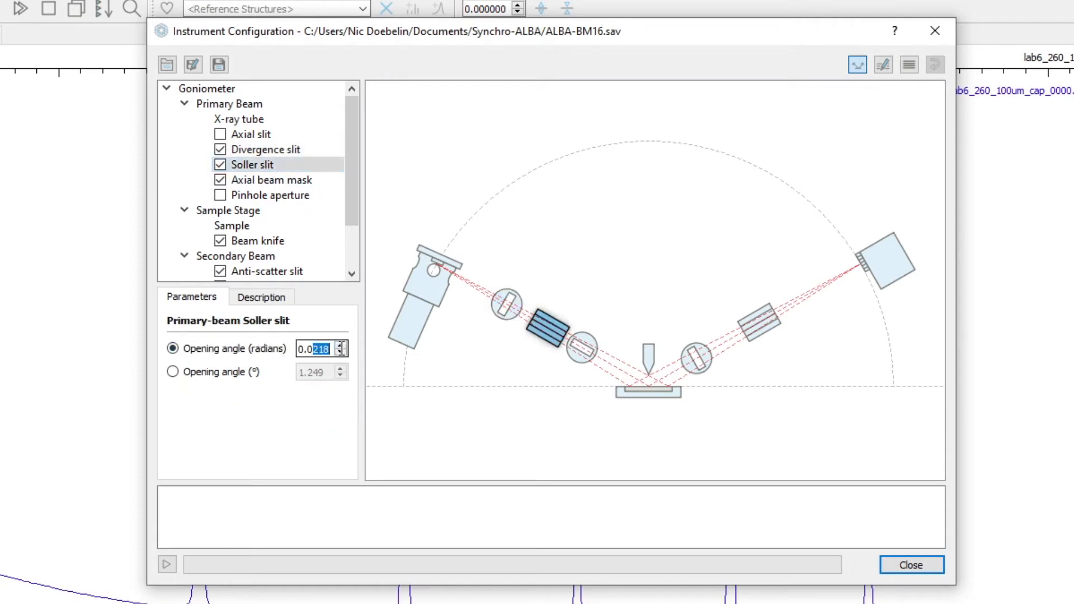
type("001")
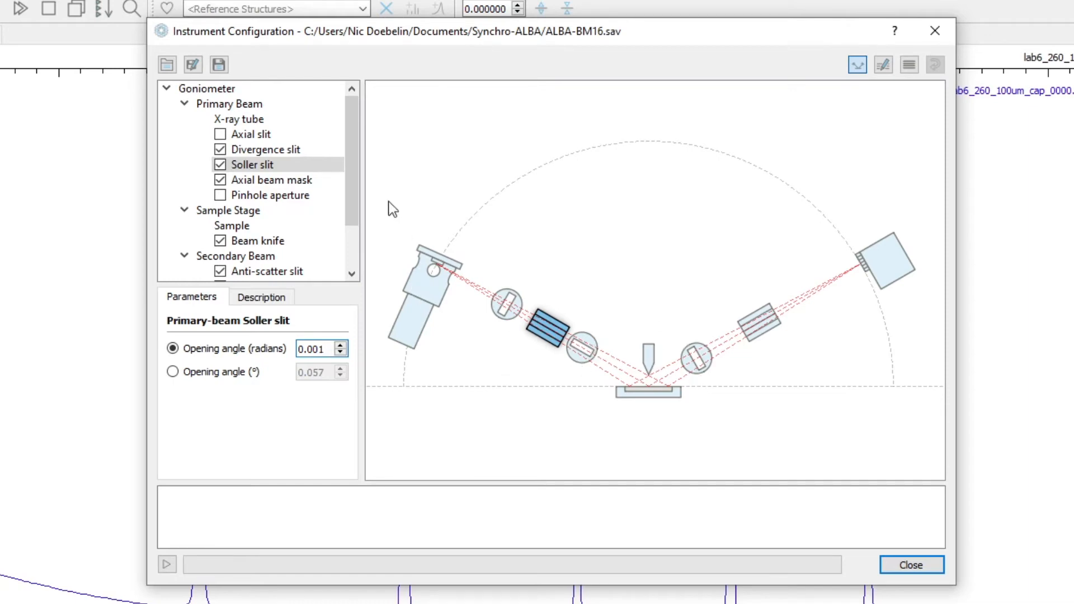
- Set the axial beam mask's distance from the sample to 200 mm and its width to 0.3 mm
left_click(307, 182)
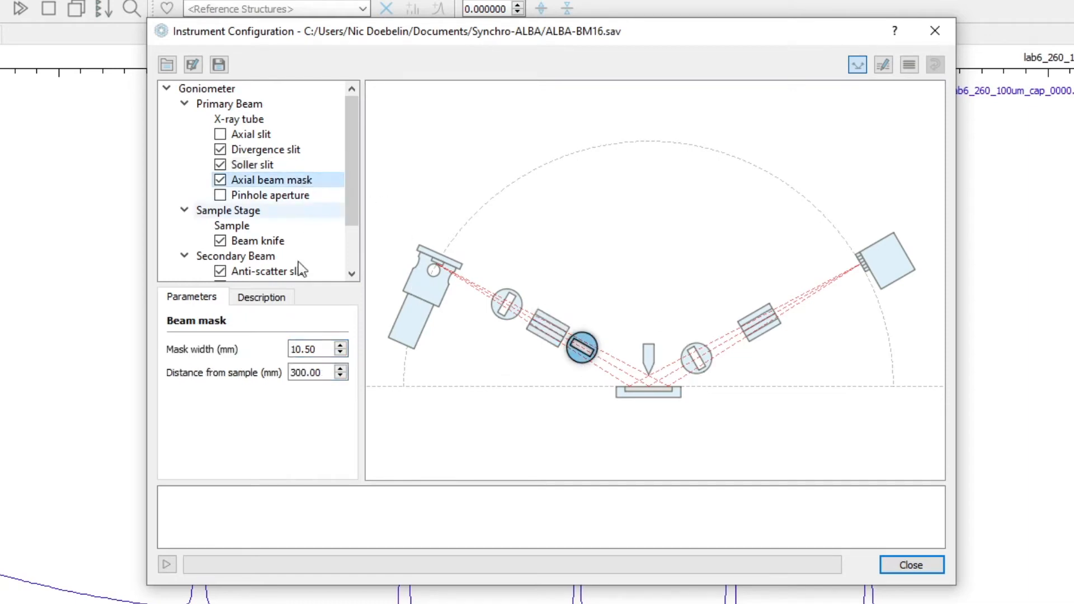
left_click_drag(330, 372, 286, 372)
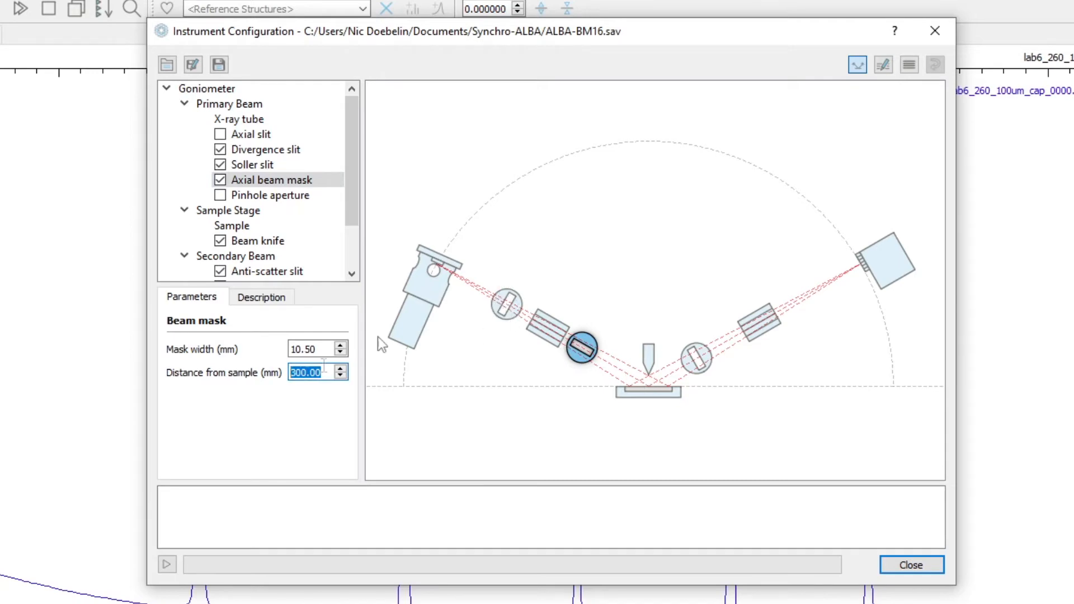
type("00")
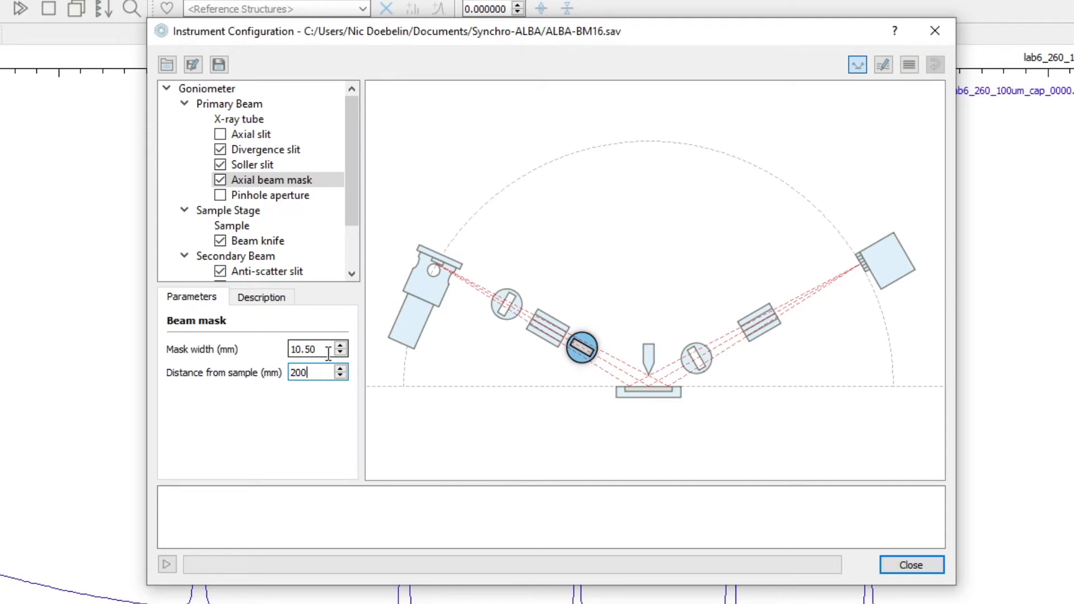
key("shift+Tab")
type("0.3")
left_click(317, 374)
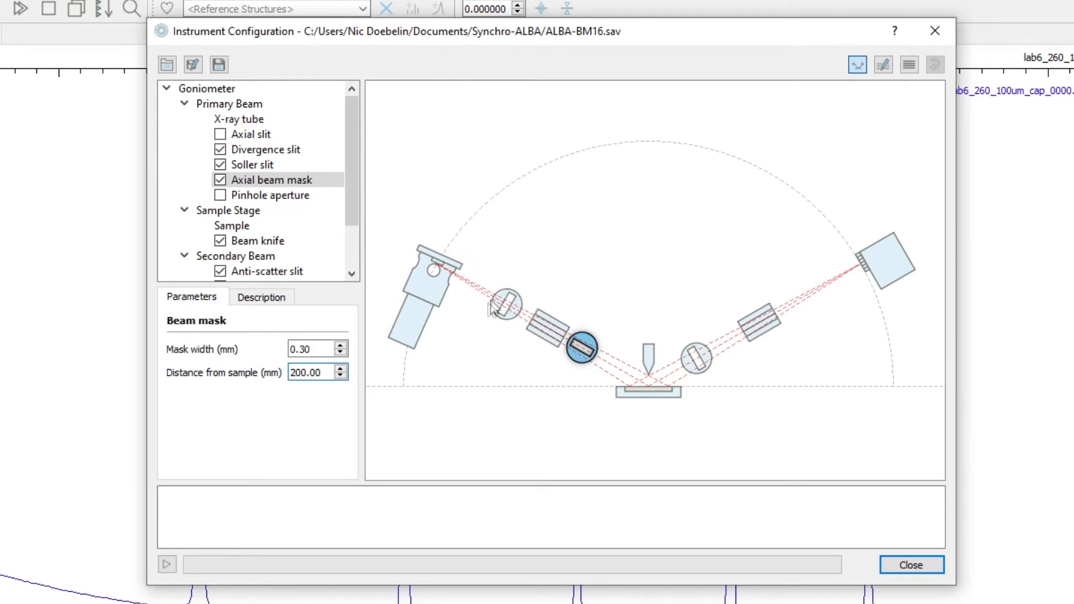
- Enable the pinhole aperture with a 0.3 mm diameter at 10 mm from the sample
left_click(220, 196)
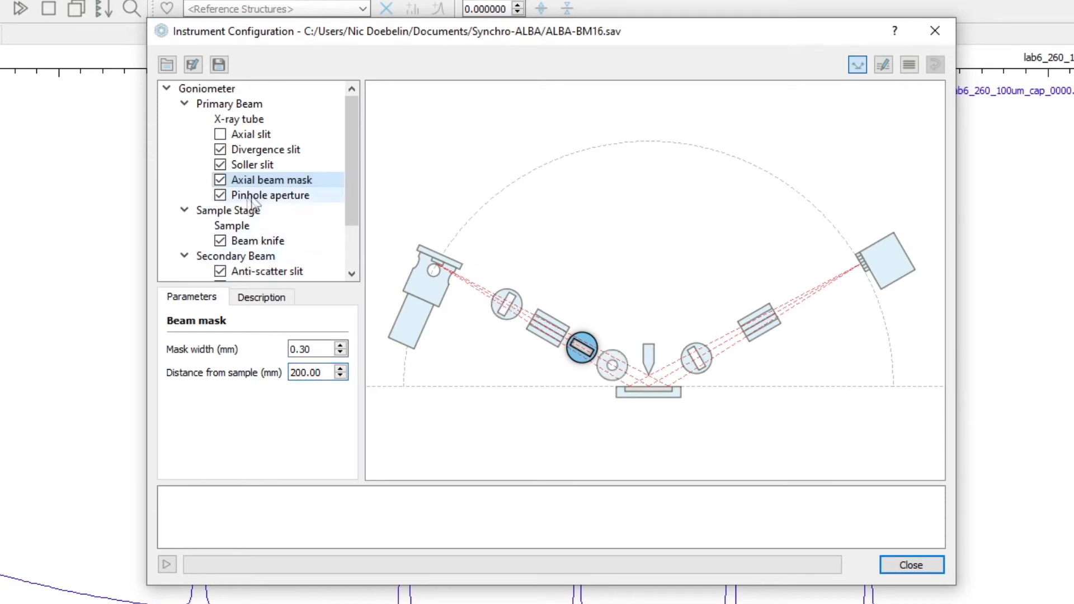
left_click(255, 196)
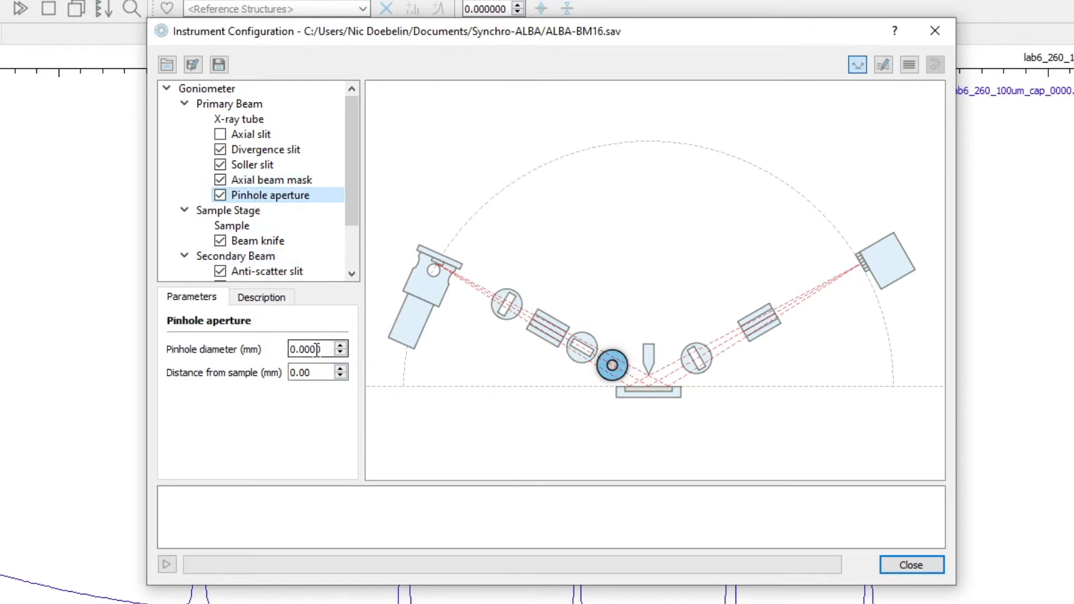
double_click(312, 372)
type("10")
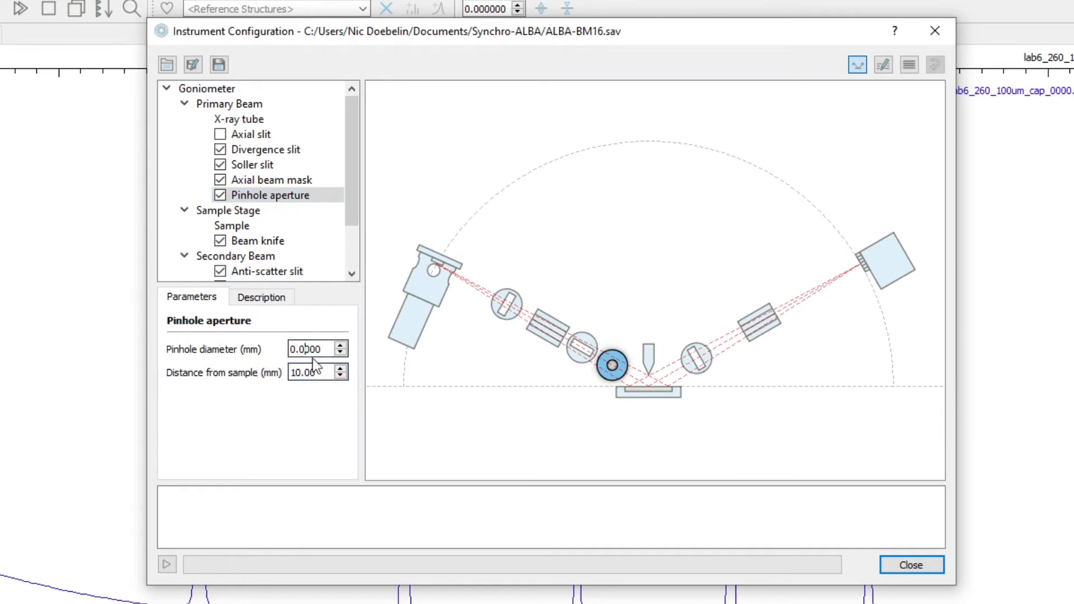
key("shift+Left")
left_click(317, 371)
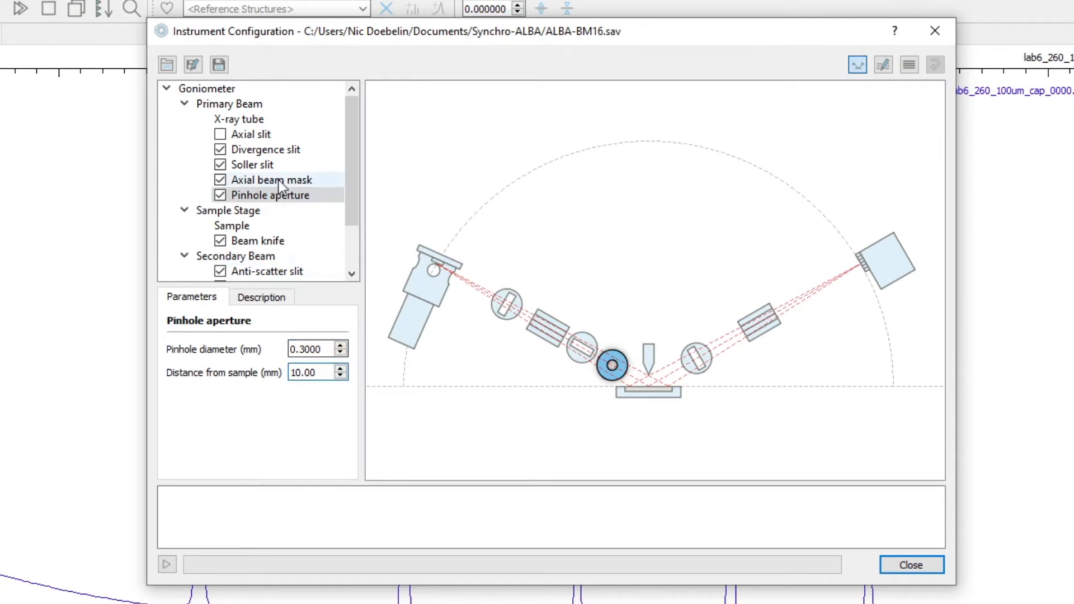
- Change the sample's instrument geometry to Capillary and check the capillary length, inner diameter and linear absorption coefficient
left_click(234, 226)
left_click(297, 350)
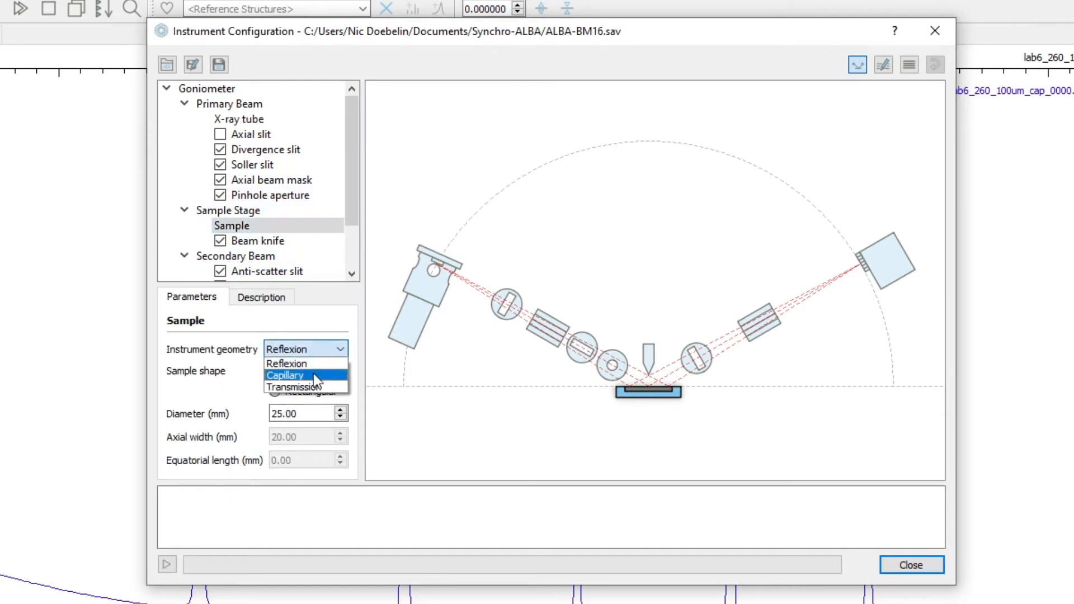
left_click(314, 374)
left_click(320, 371)
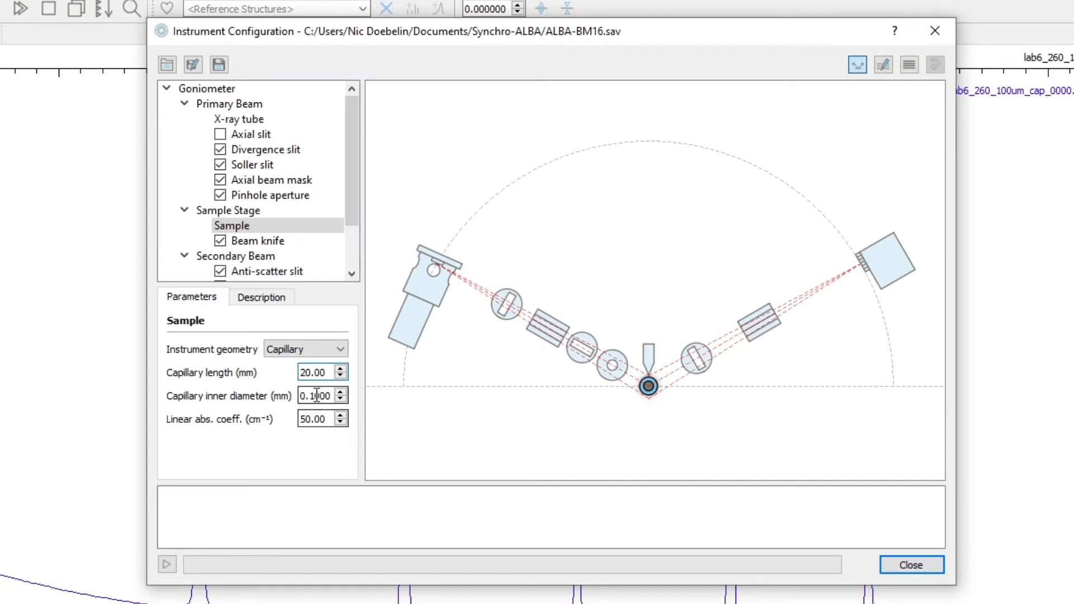
left_click(310, 395)
left_click(313, 419)
left_click(315, 396)
left_click(328, 419)
left_click(313, 420)
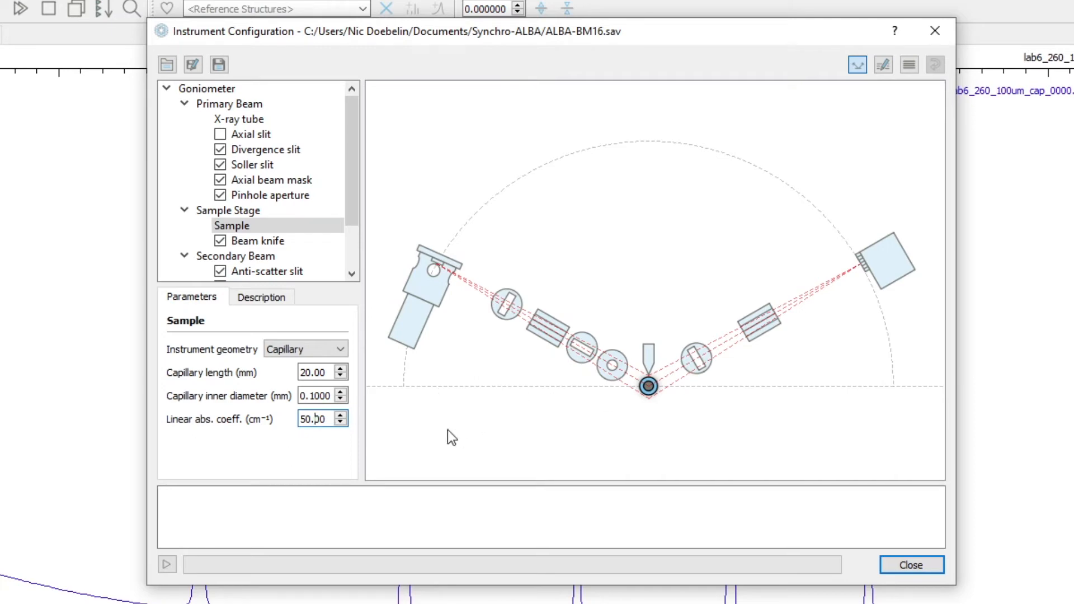
- Disable the beam knife on the sample stage and the anti-scatter slit in the secondary beam
left_click(220, 242)
scroll(222, 246, "down", 1)
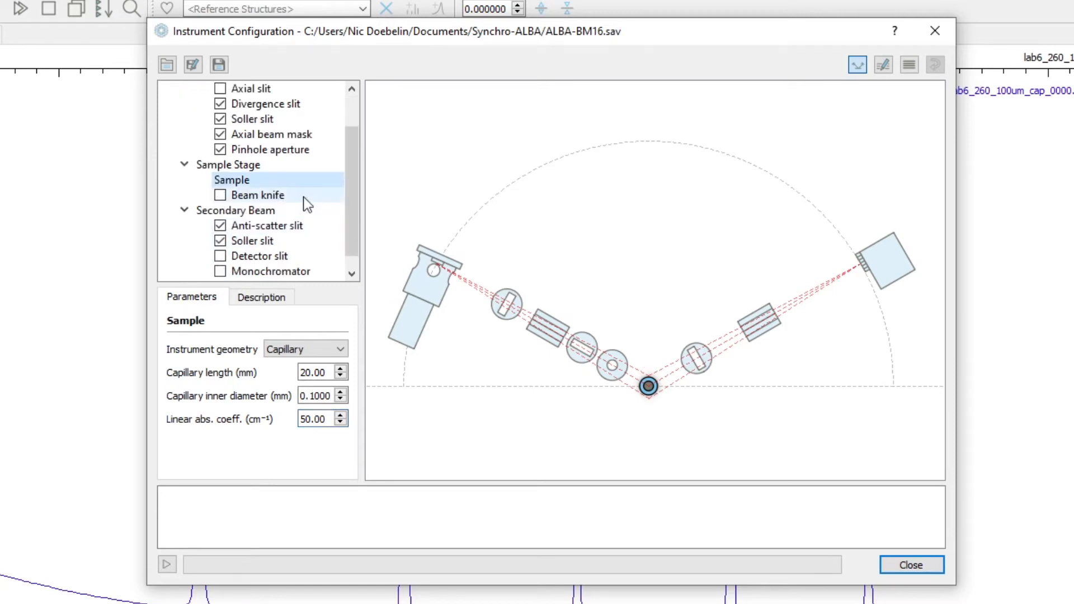
left_click(220, 226)
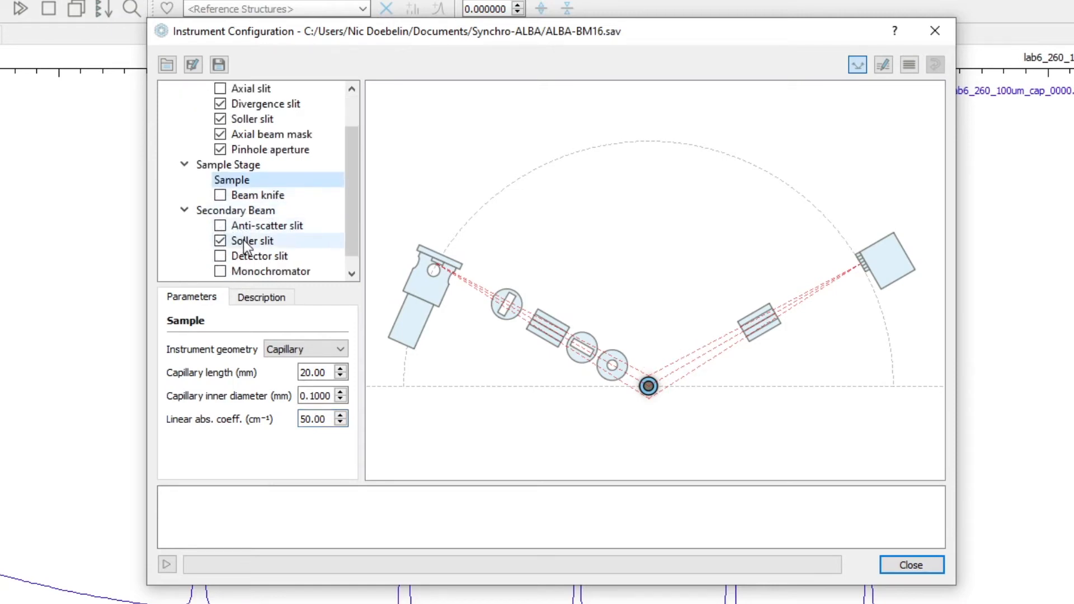
- Set the secondary-beam Soller slit's opening angle to 0.001 radians
left_click(246, 240)
left_click_drag(313, 350, 338, 349)
type("01")
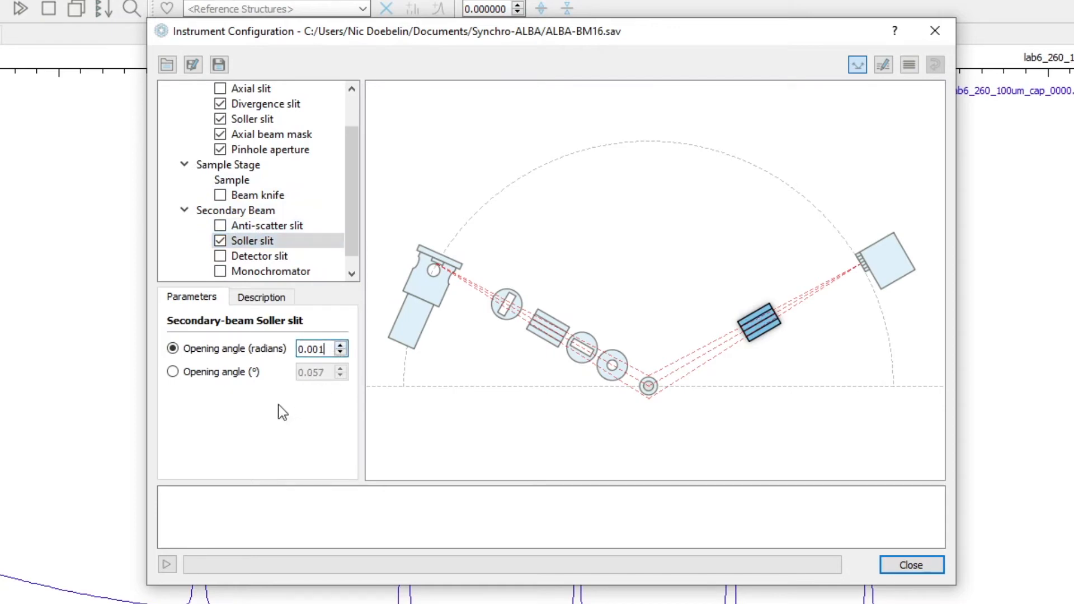
- Check that the monochromator is disabled and change the detector model to a point detector
left_click(270, 273)
scroll(271, 258, "down", 1)
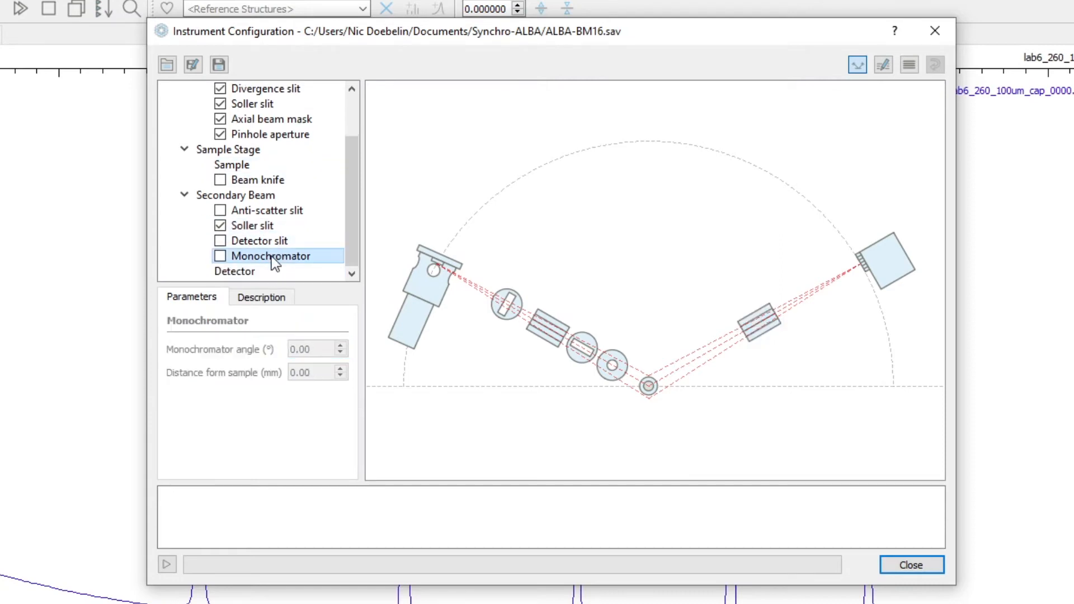
left_click(247, 268)
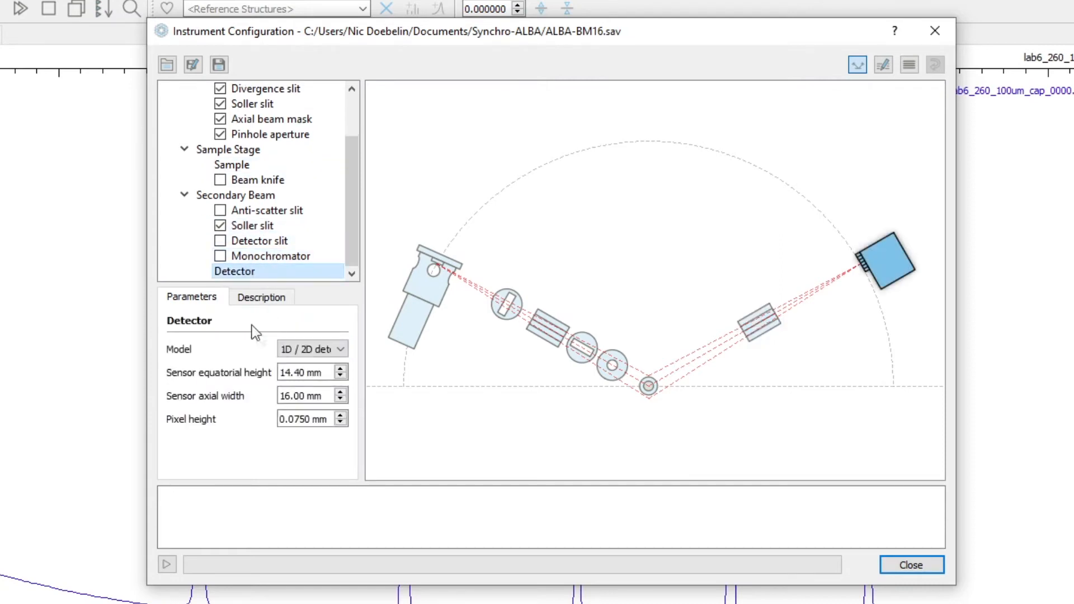
left_click(317, 354)
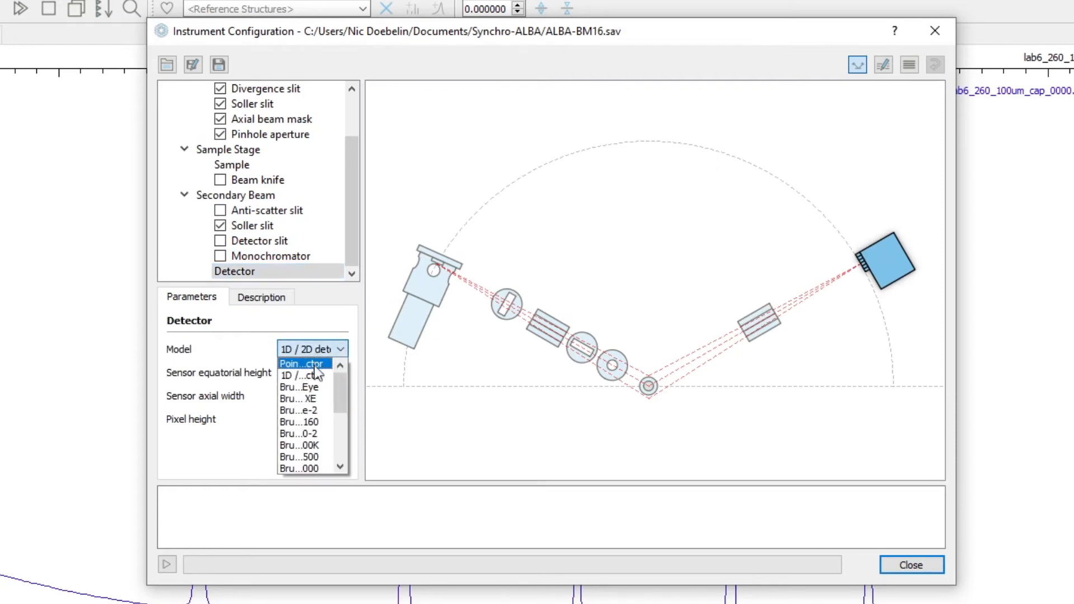
left_click(312, 365)
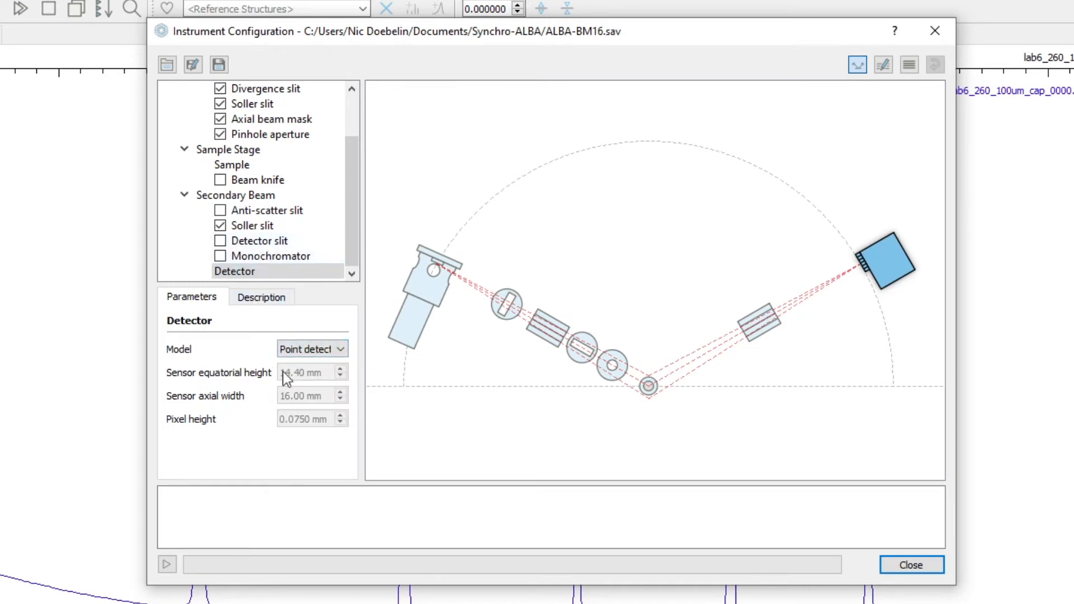
- Enable the detector slit in the secondary beam and check its slit opening
left_click(269, 245)
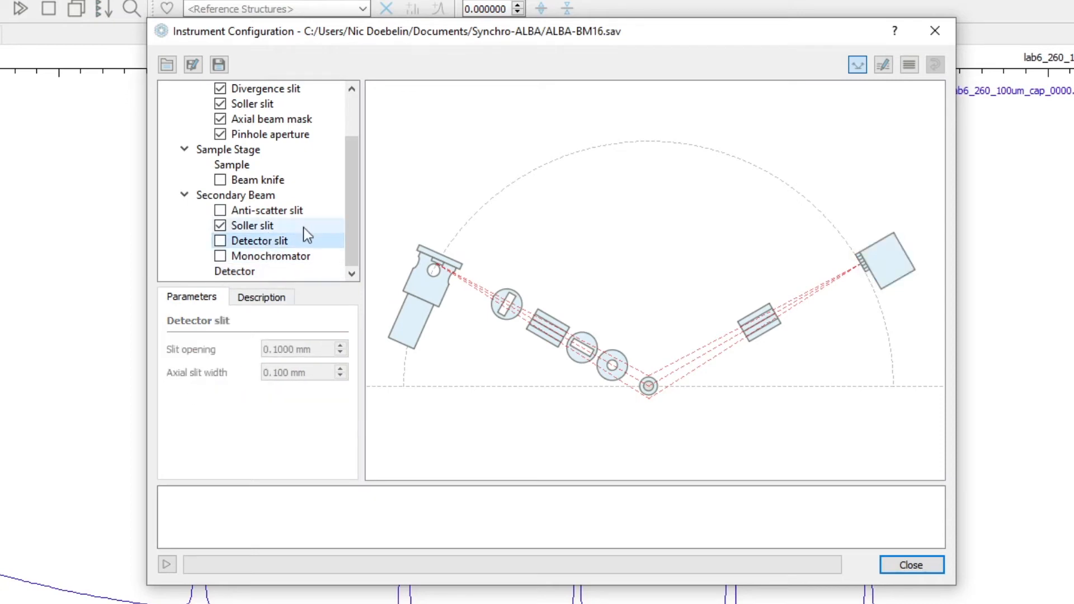
left_click(221, 240)
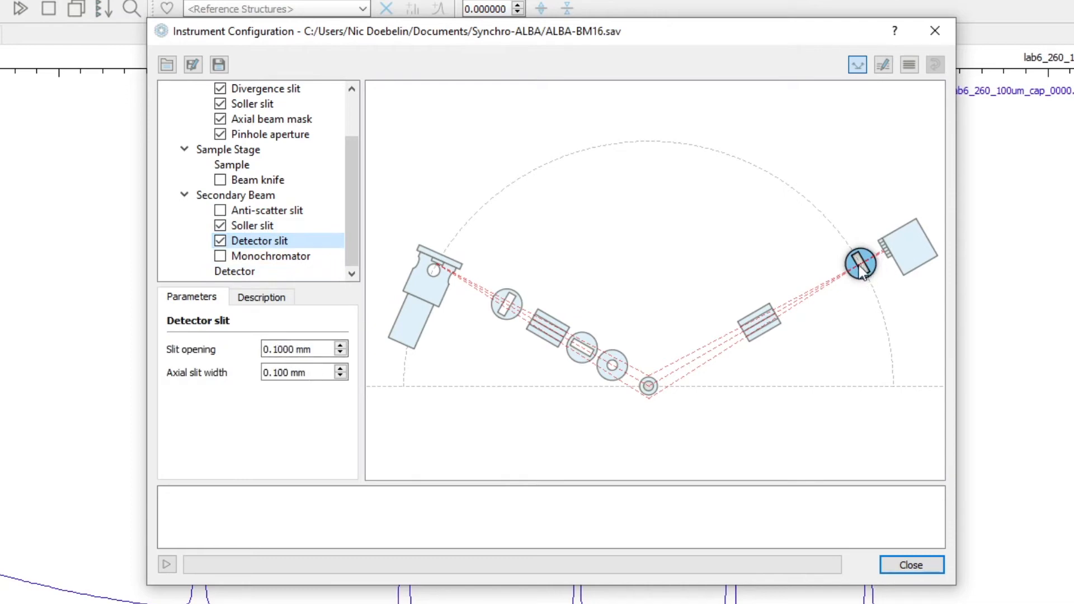
left_click(311, 350)
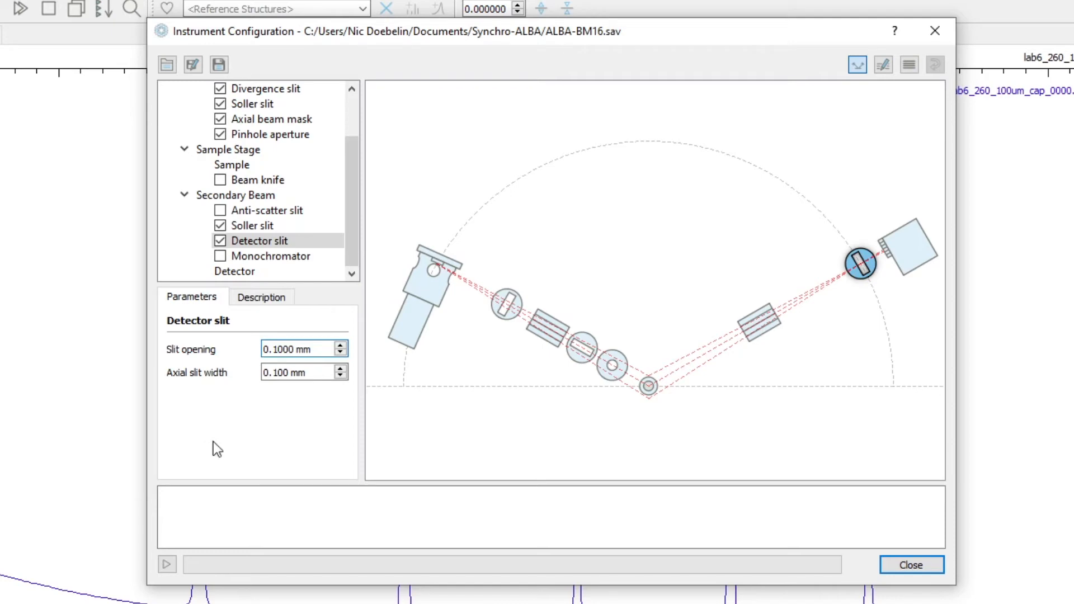
- Calculate the ALBA-BM16 instrument profile and move the configuration window clear of the diffraction pattern
left_click(167, 565)
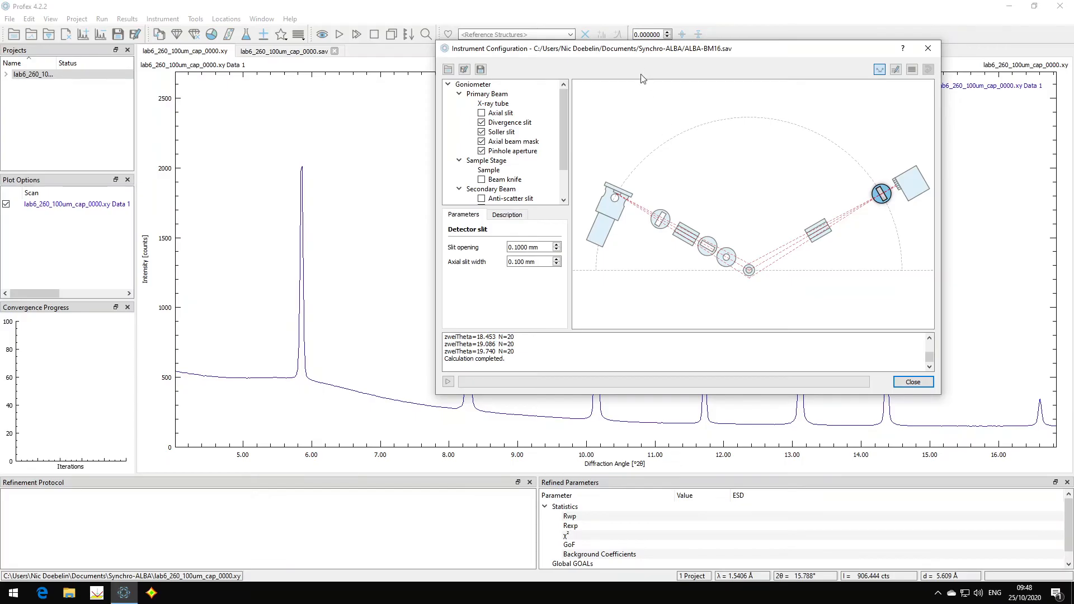
left_click_drag(652, 50, 746, 105)
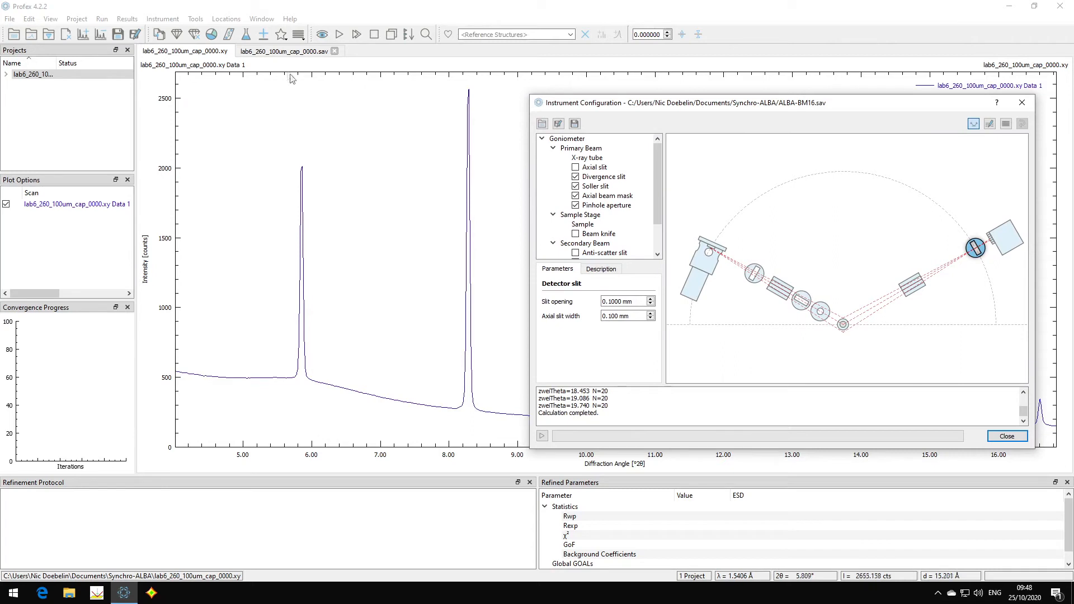
- Remove the measured background comment and its UNT line from the lab6_260_100um_cap_0000.sav control file
left_click(277, 52)
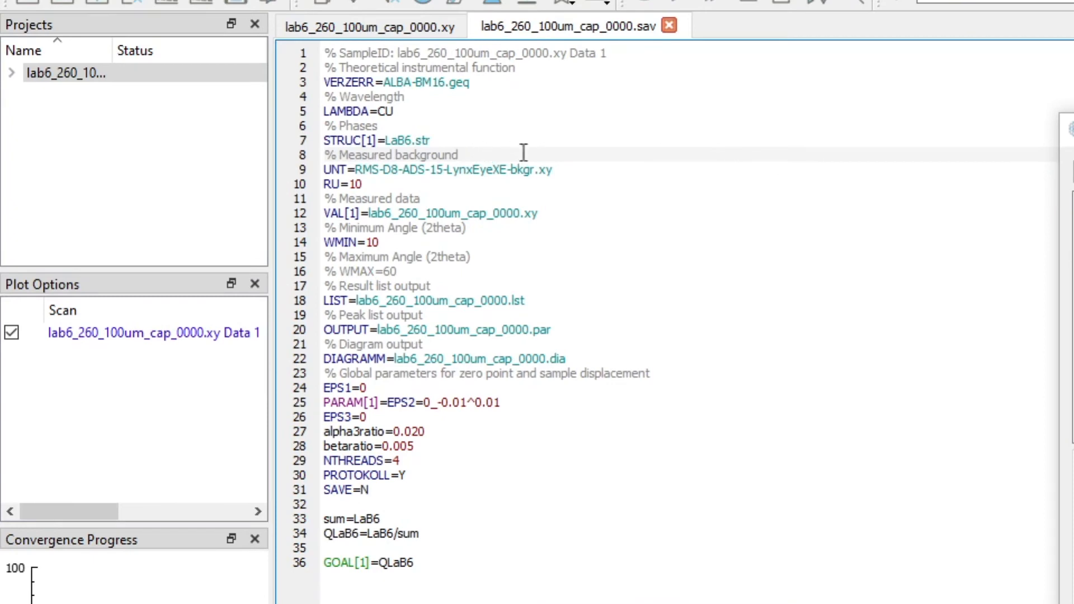
left_click(559, 158)
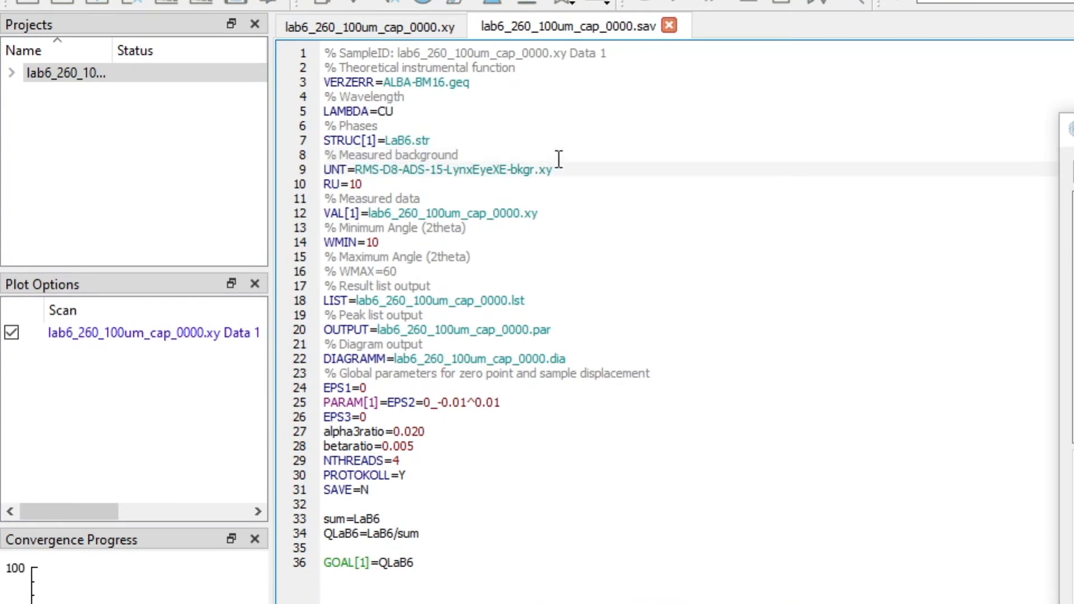
key("shift+Down")
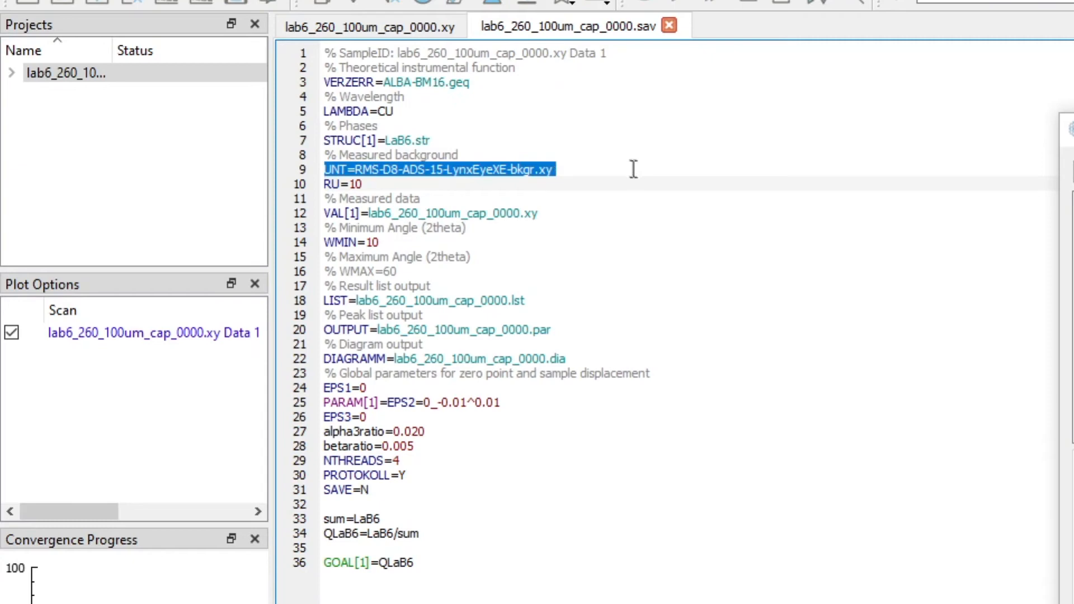
key("Up")
key("Up")
key("shift+Down")
key("shift+Down")
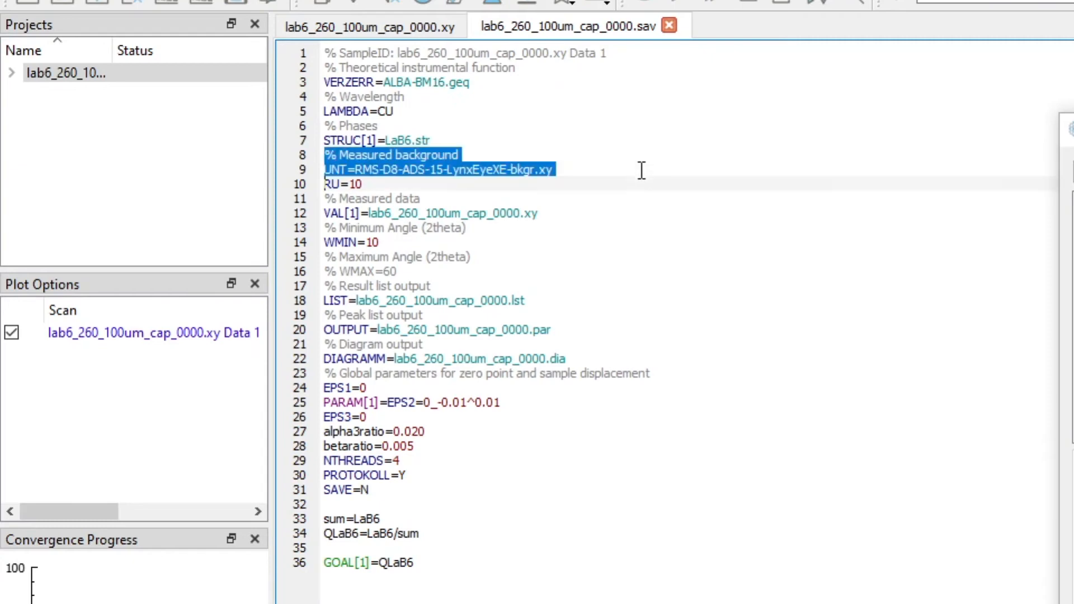
key("Delete")
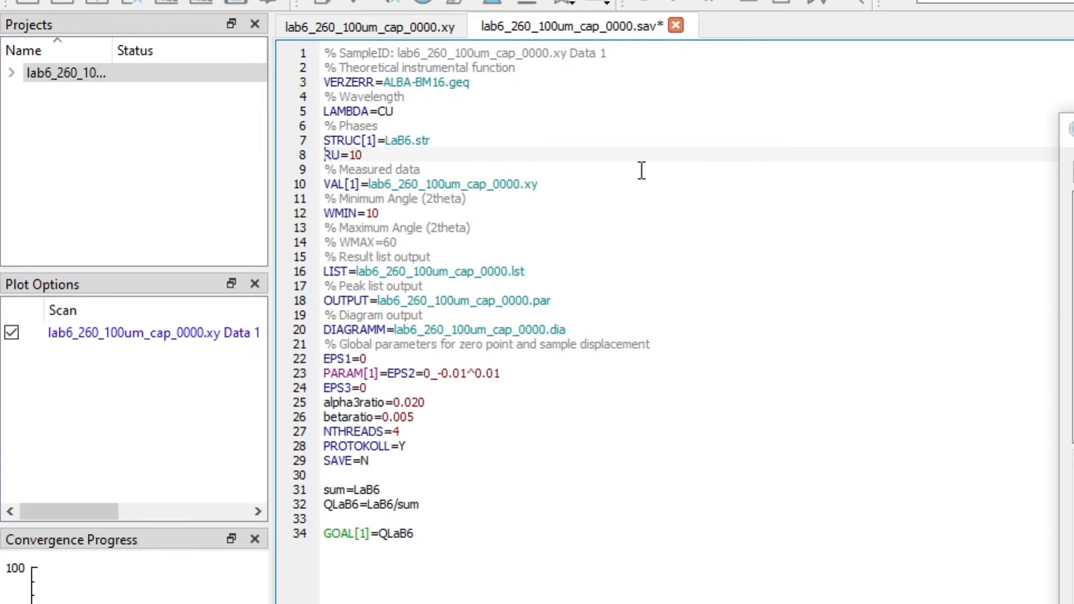
- Comment out the WMIN=10 minimum angle line in the control file
key("Down")
key("Down")
key("Down")
key("Down")
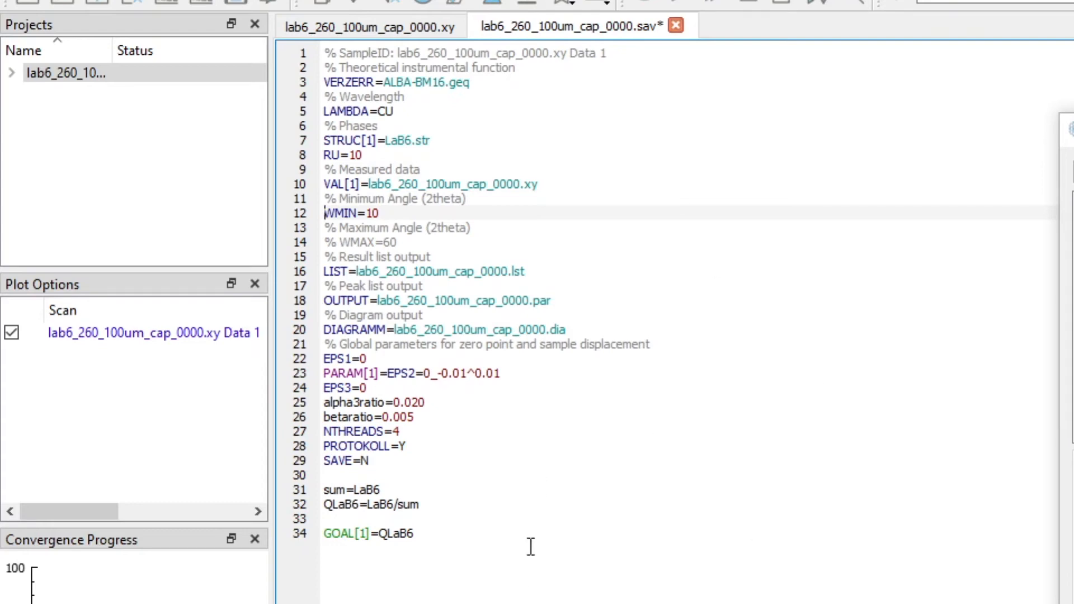
type("%")
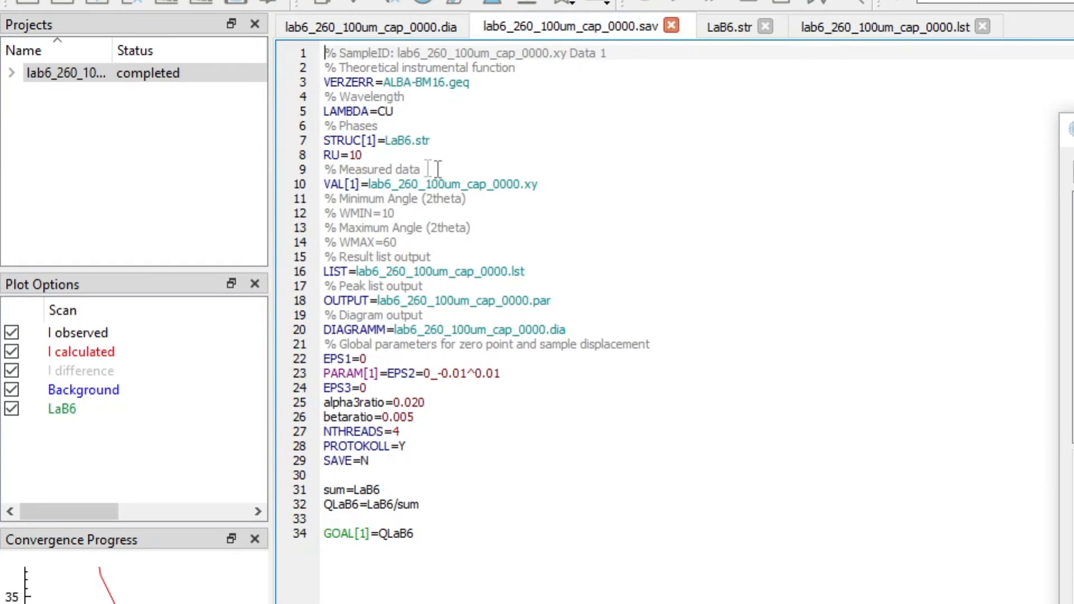
- Replace the LAMBDA=CU wavelength line in the control file with SYNCHROTRON=0.04246
left_click(400, 111)
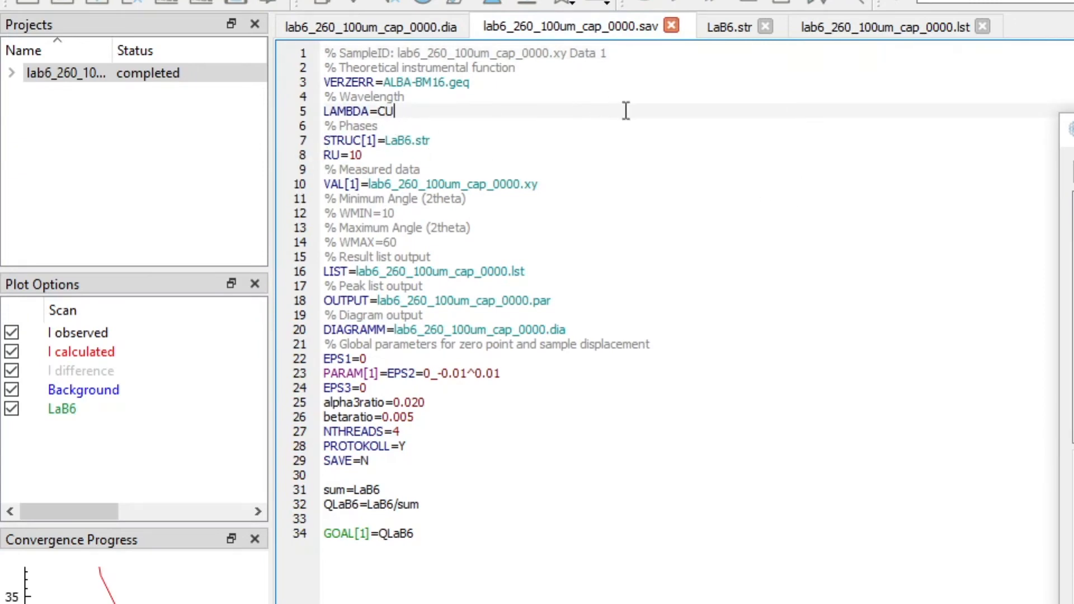
left_click_drag(368, 112, 404, 111)
left_click(409, 111)
key("shift+Home")
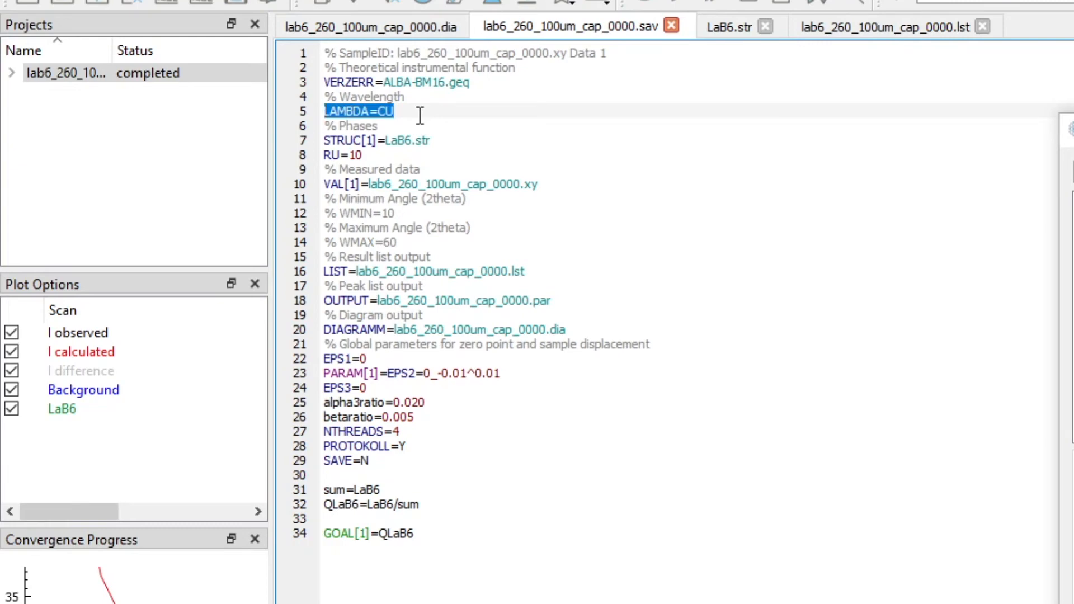
key("BackSpace")
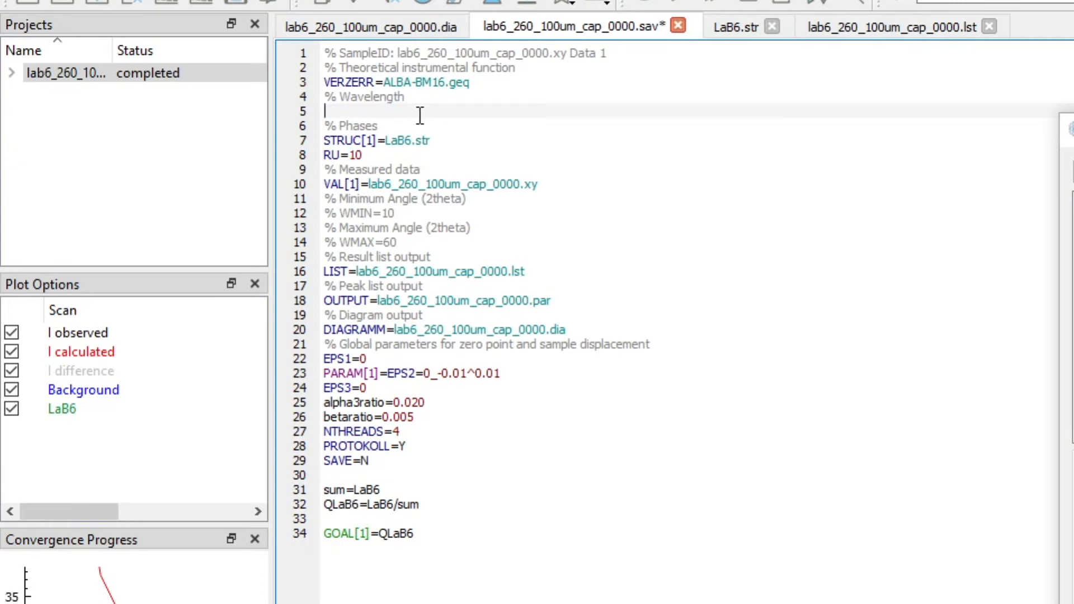
type("SYNCHROTRON=")
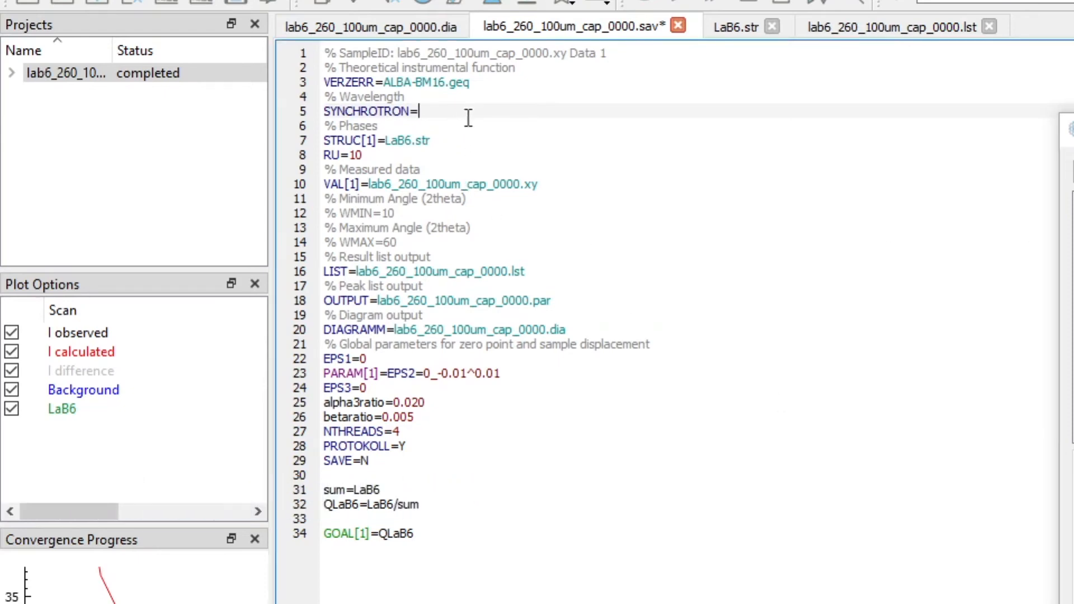
type("0.04246")
left_click(417, 100)
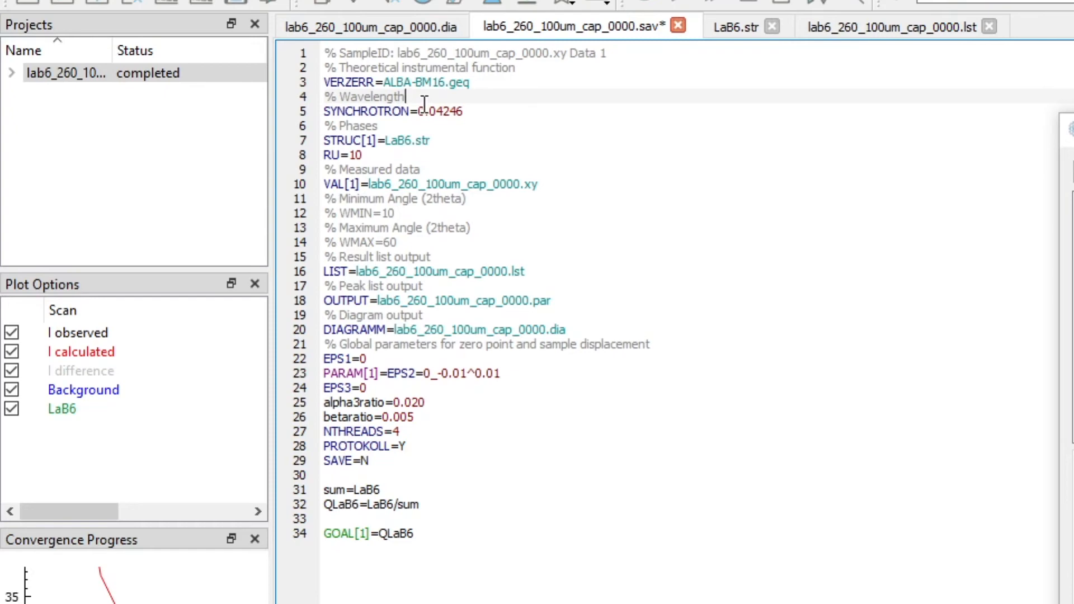
left_click(479, 113)
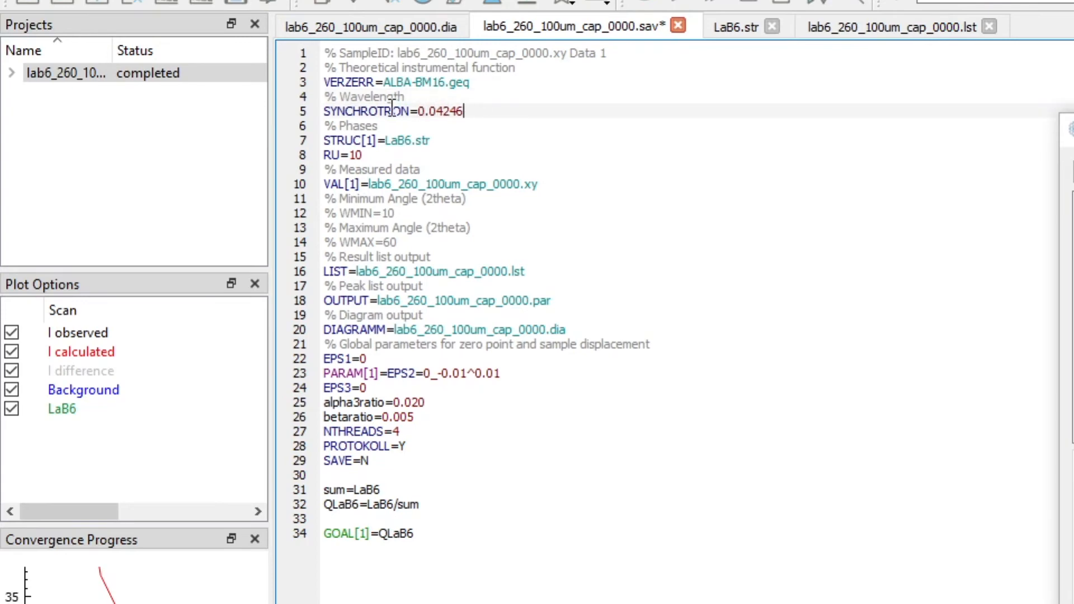
left_click_drag(324, 110, 401, 111)
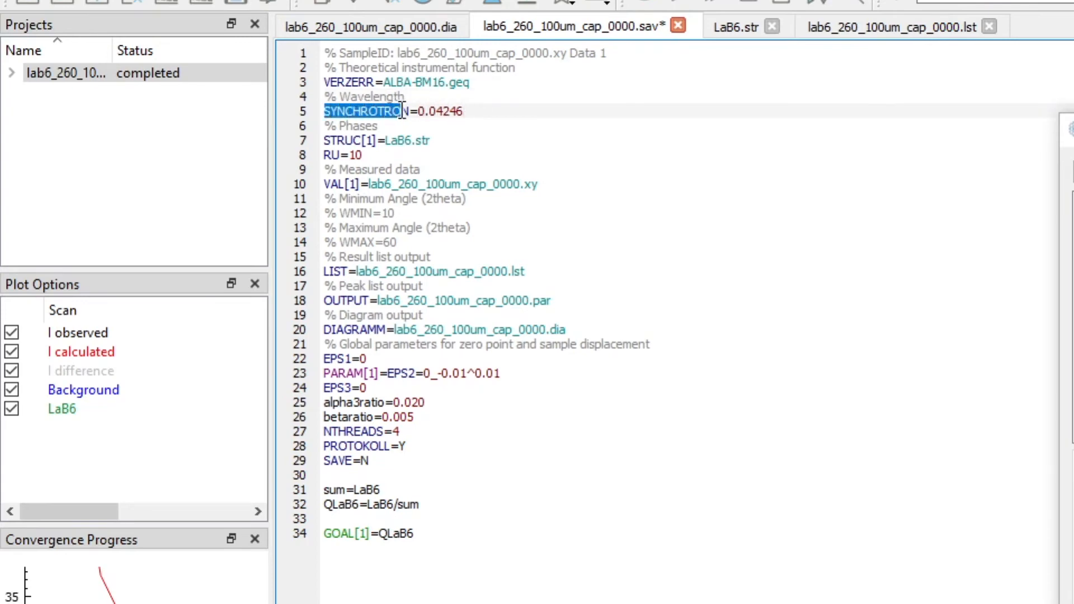
left_click(413, 111)
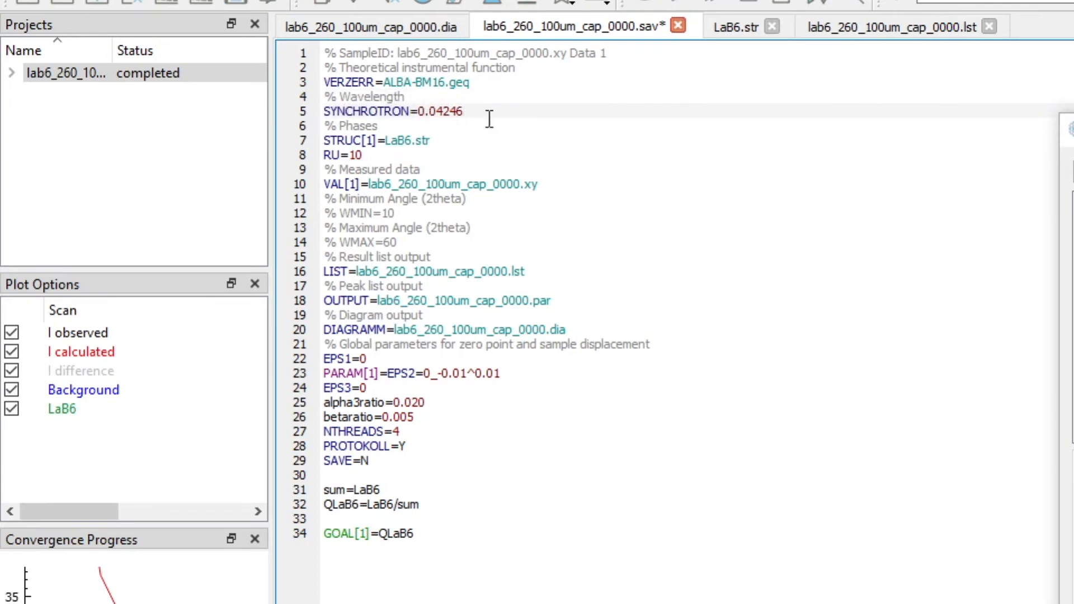
left_click_drag(466, 111, 418, 111)
left_click(529, 110)
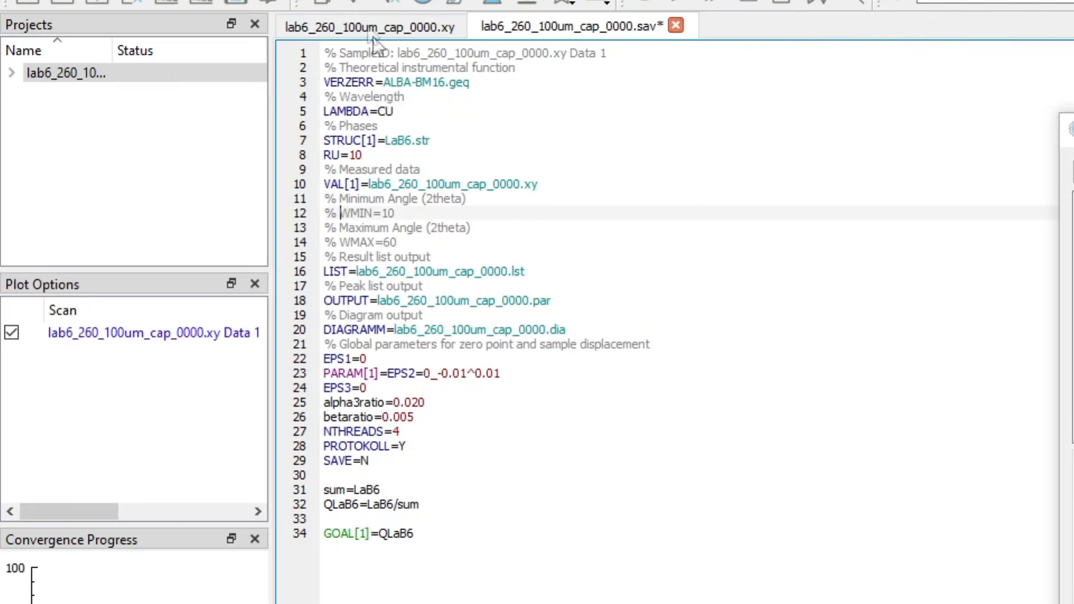
- Open the LaB6.str structure file and set lattice parameter A to refine isotropically
left_click(354, 7)
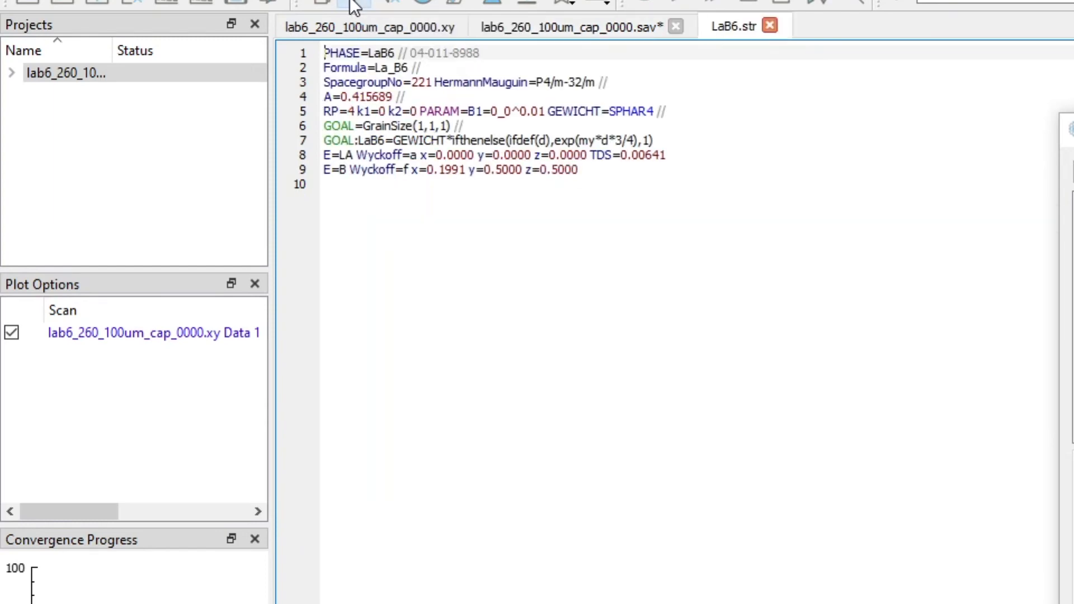
left_click(346, 97)
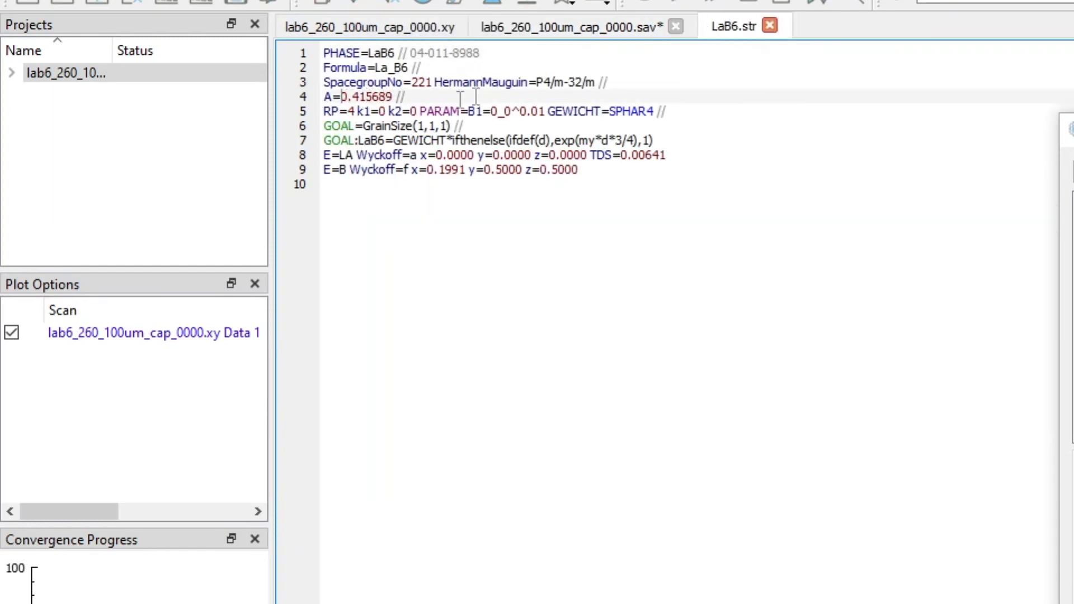
left_click(360, 99)
right_click(371, 97)
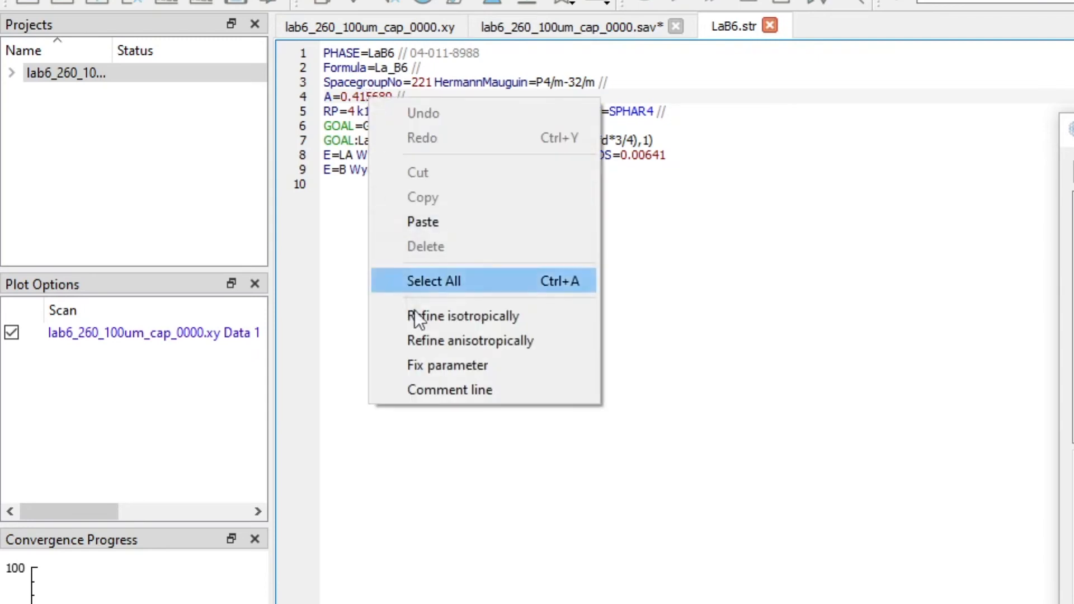
left_click(468, 315)
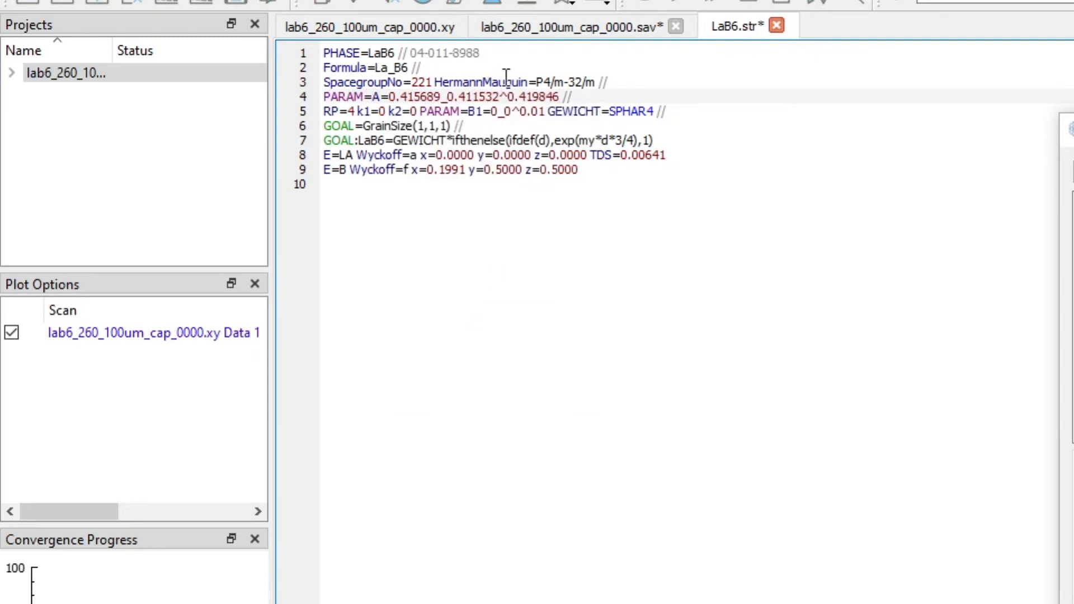
- Add the line LeBail=1 below the GOAL:LaB6 line in the structure file and run the refinement
left_click(674, 141)
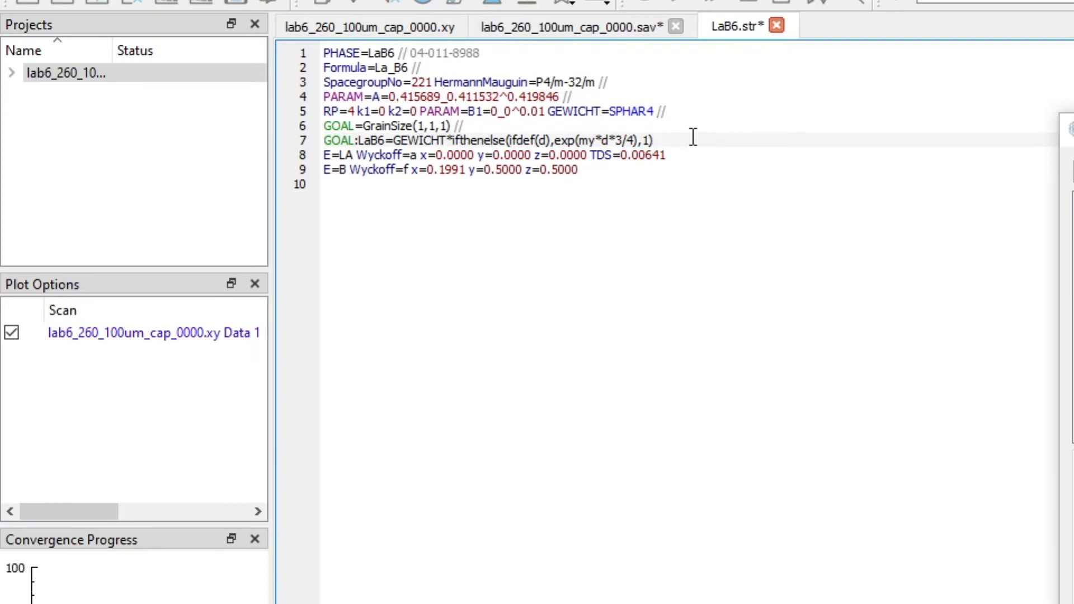
key("Return")
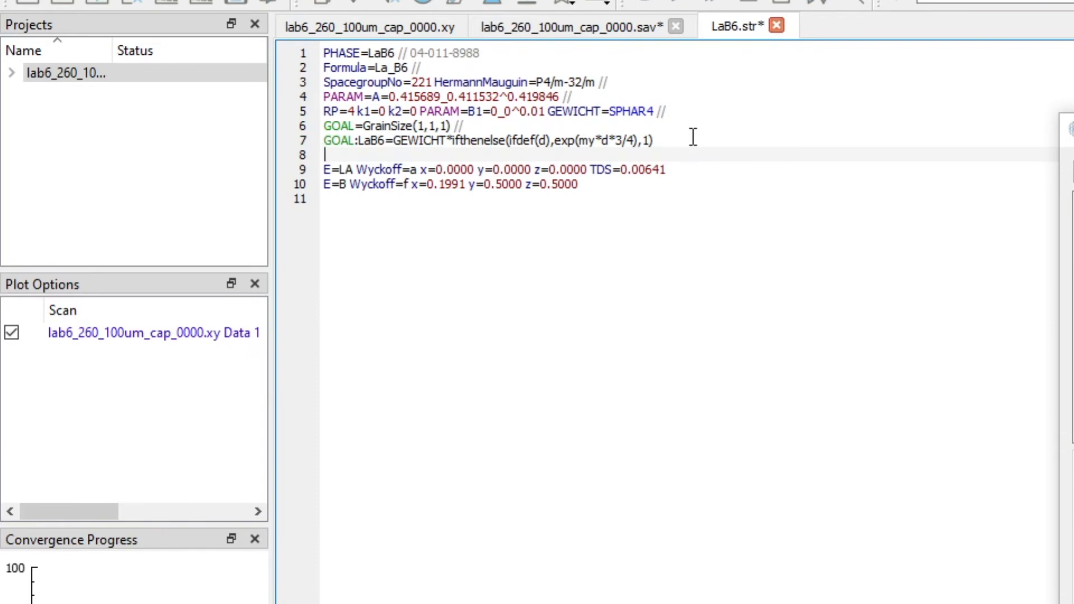
type("LeBail=1")
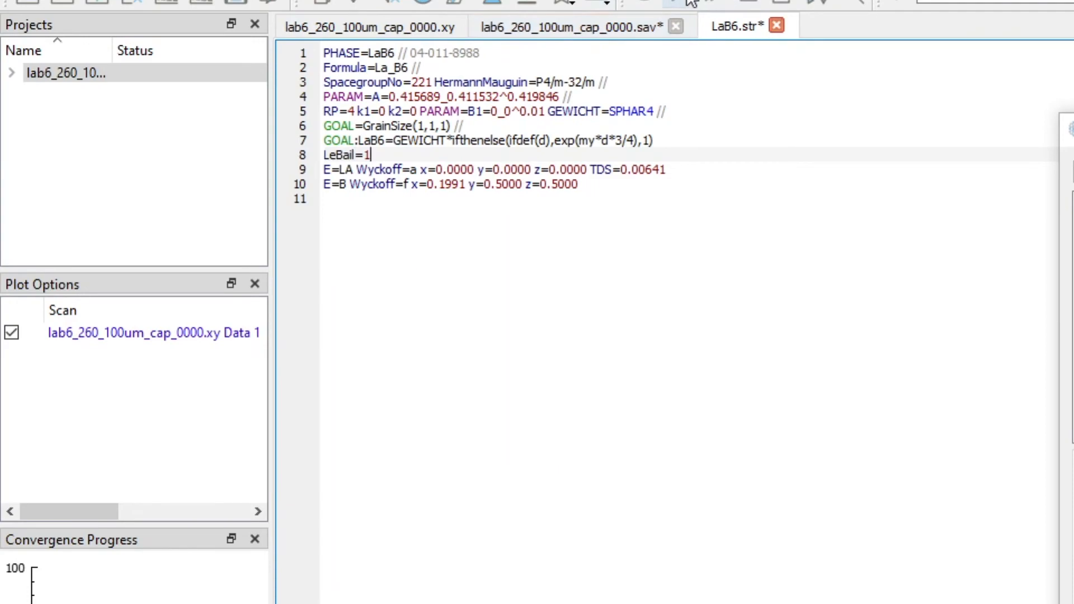
left_click(682, 2)
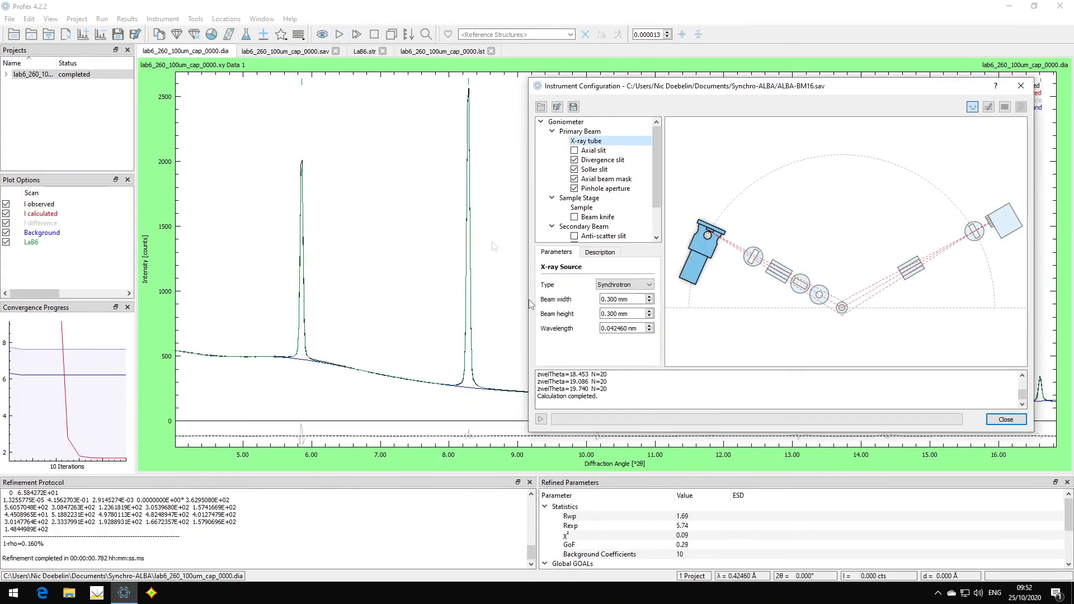
- Close the instrument configuration and copy the four ALBA-BM16 files from the current project's folder
left_click_drag(598, 106, 533, 110)
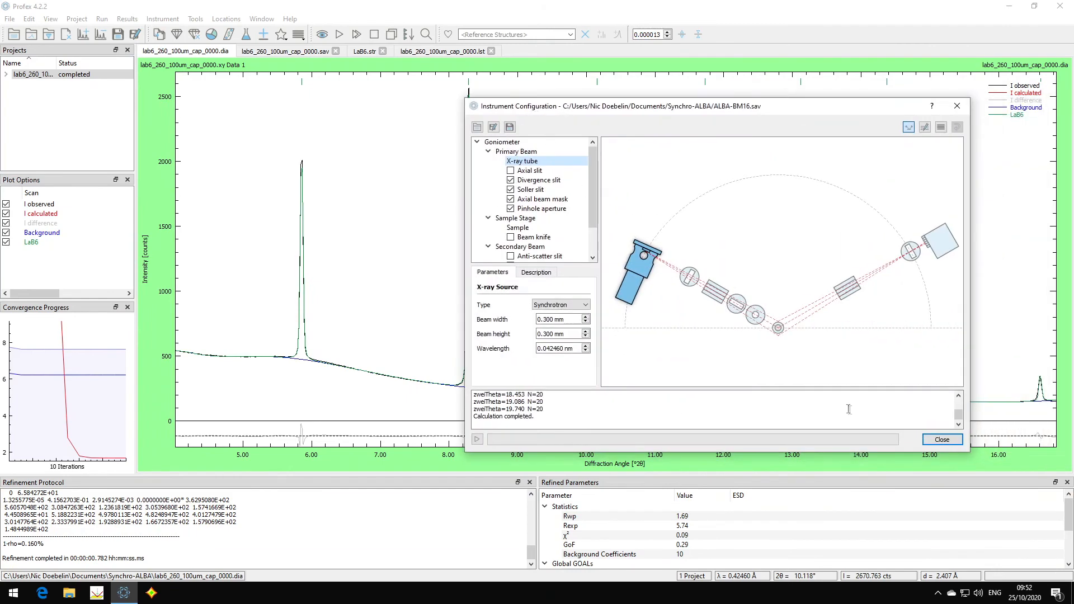
left_click(941, 440)
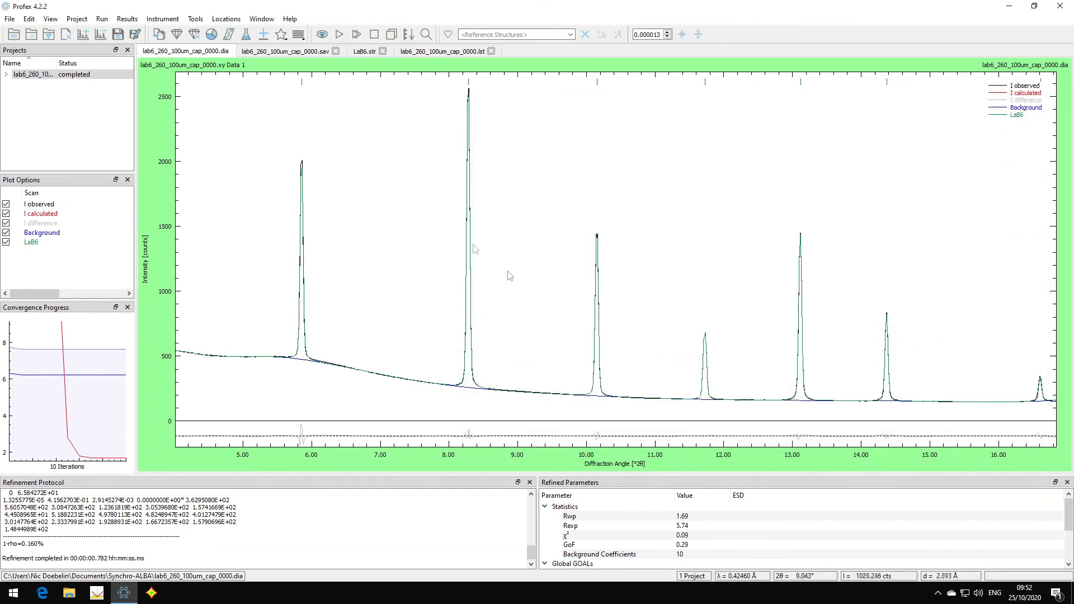
left_click(222, 19)
left_click(230, 31)
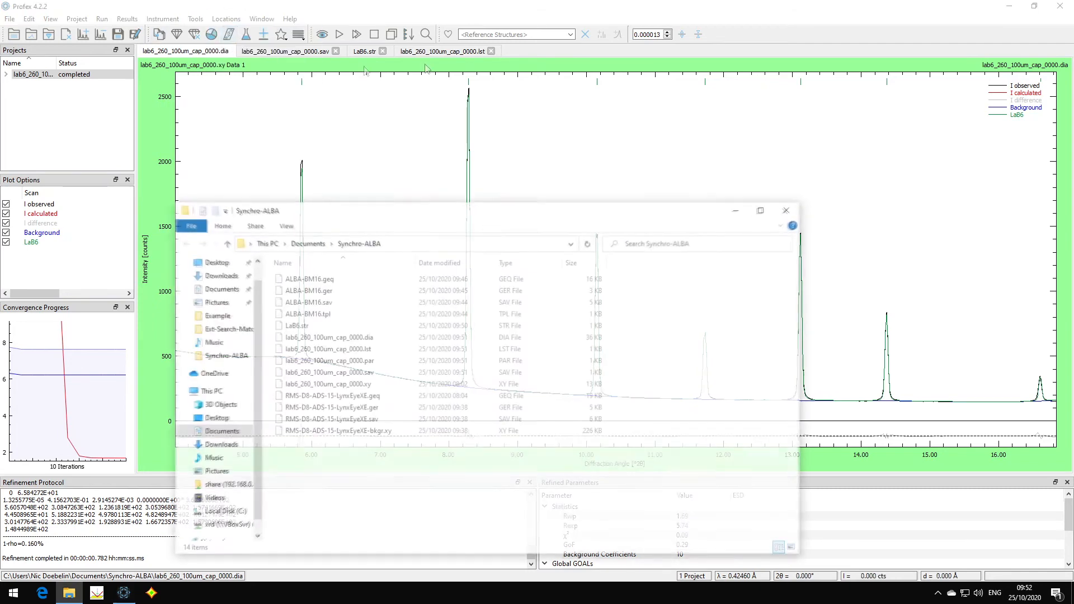
left_click_drag(427, 211, 331, 129)
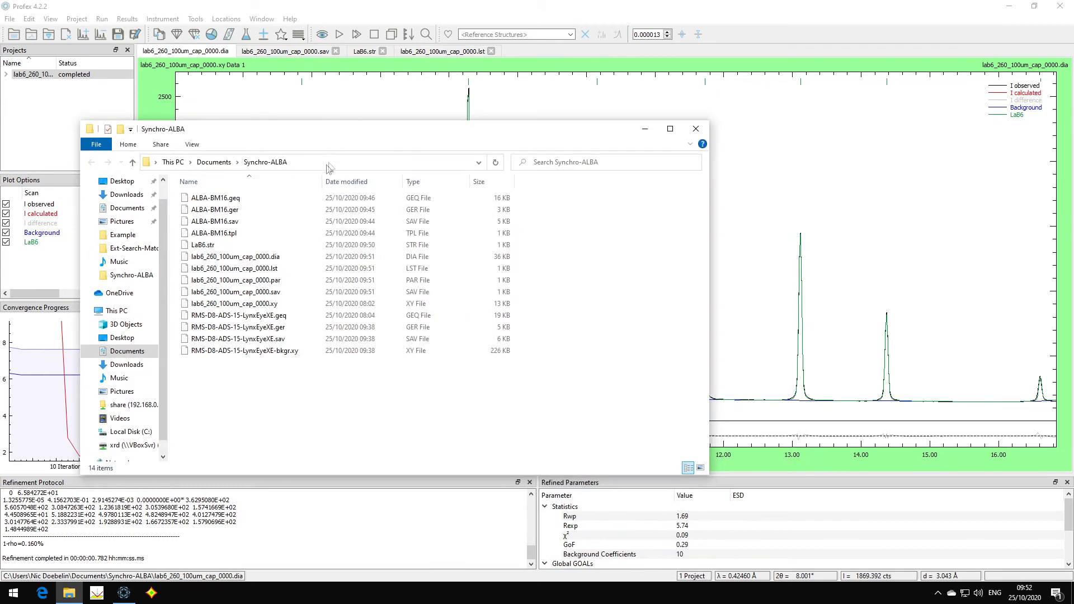
left_click_drag(302, 197, 253, 230)
- Paste the four ALBA-BM16 files into the user's Profex4 Devices repository
left_click(221, 18)
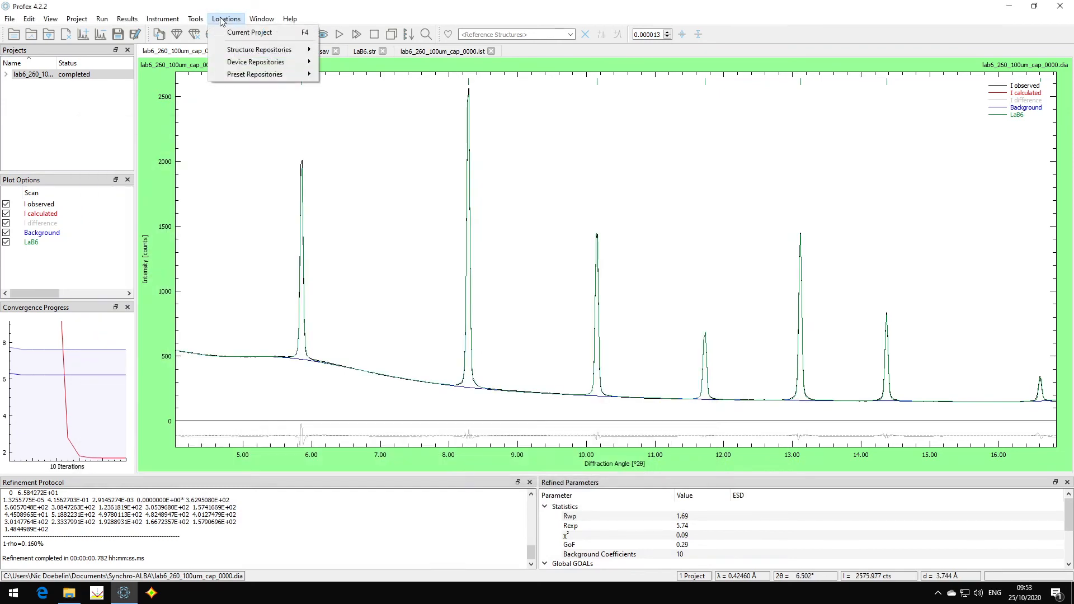
mouse_move(258, 67)
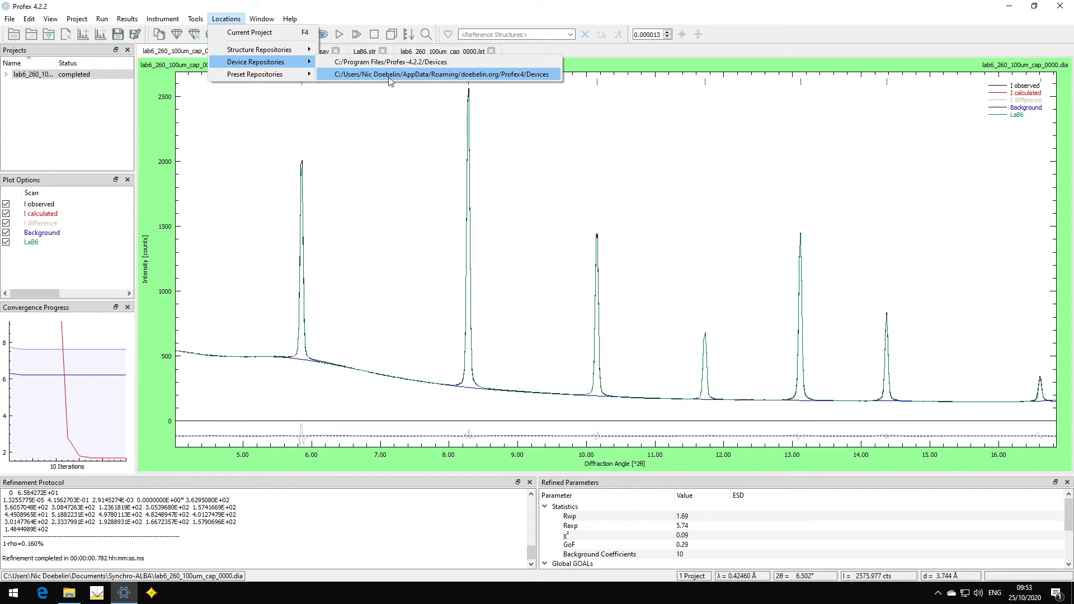
left_click(439, 75)
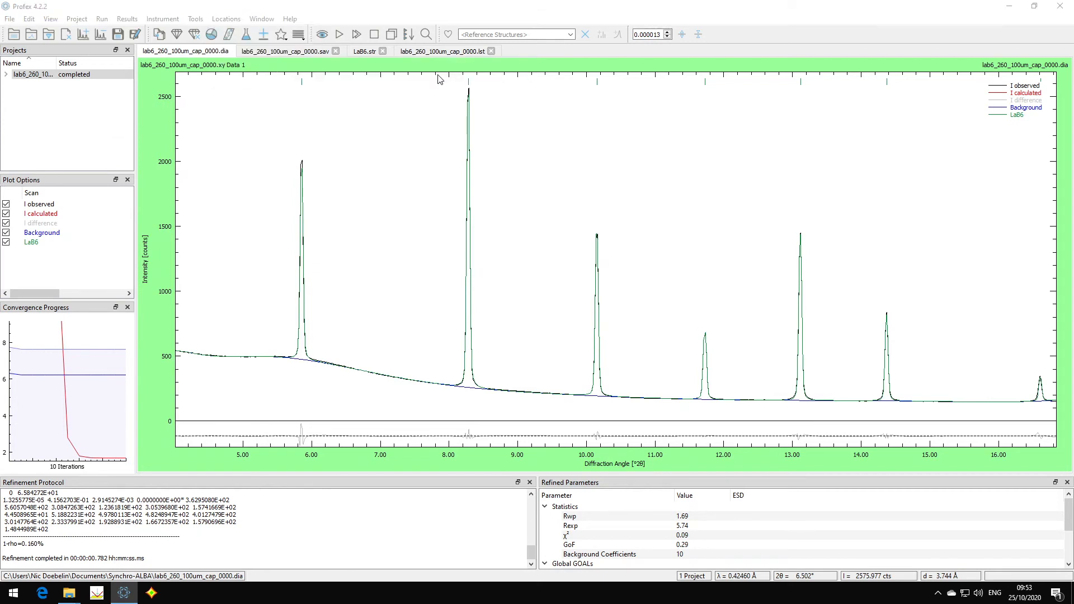
key("ctrl+v")
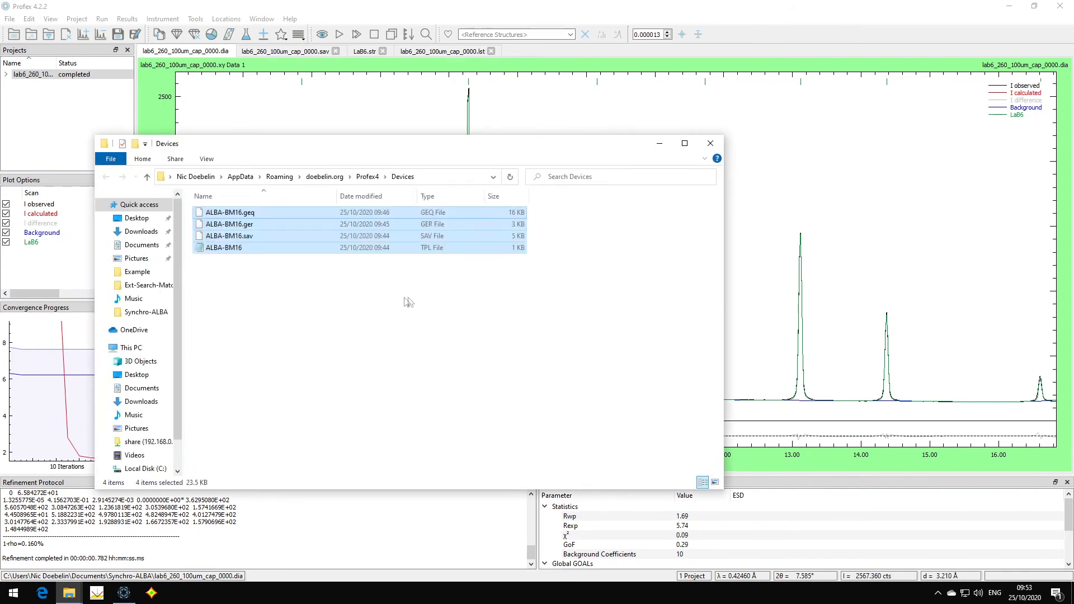
left_click(327, 308)
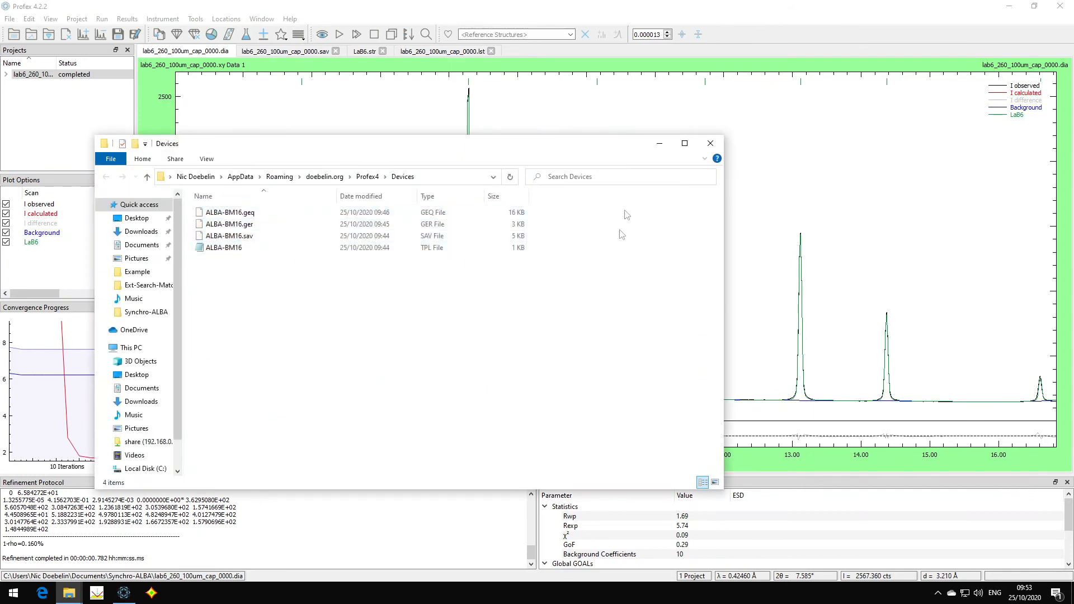
- Close the Devices folder window and open the current FPA instrument configuration for editing
left_click(718, 145)
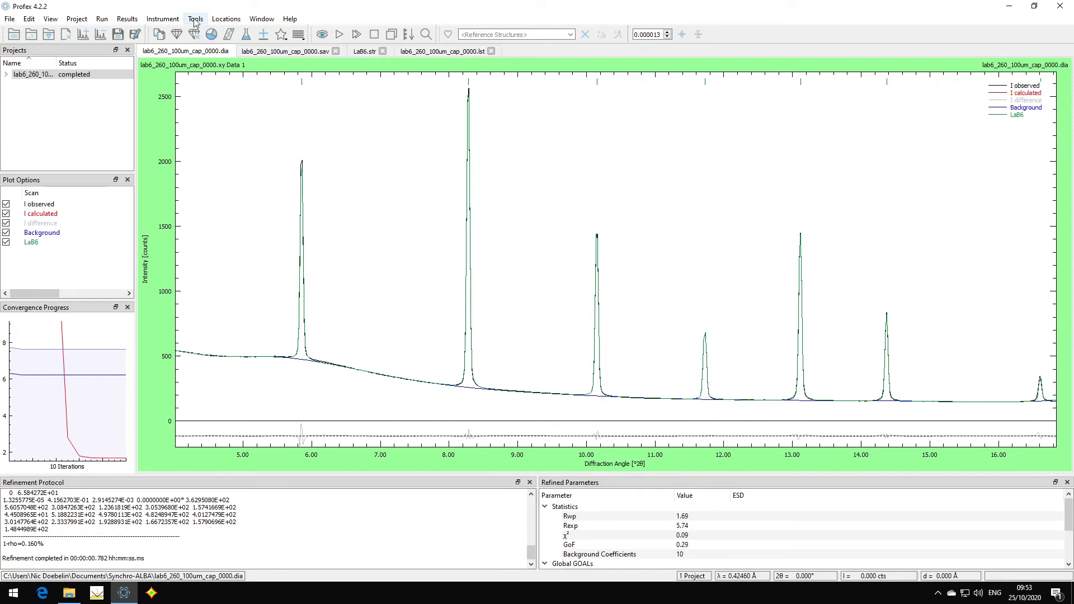
left_click(162, 18)
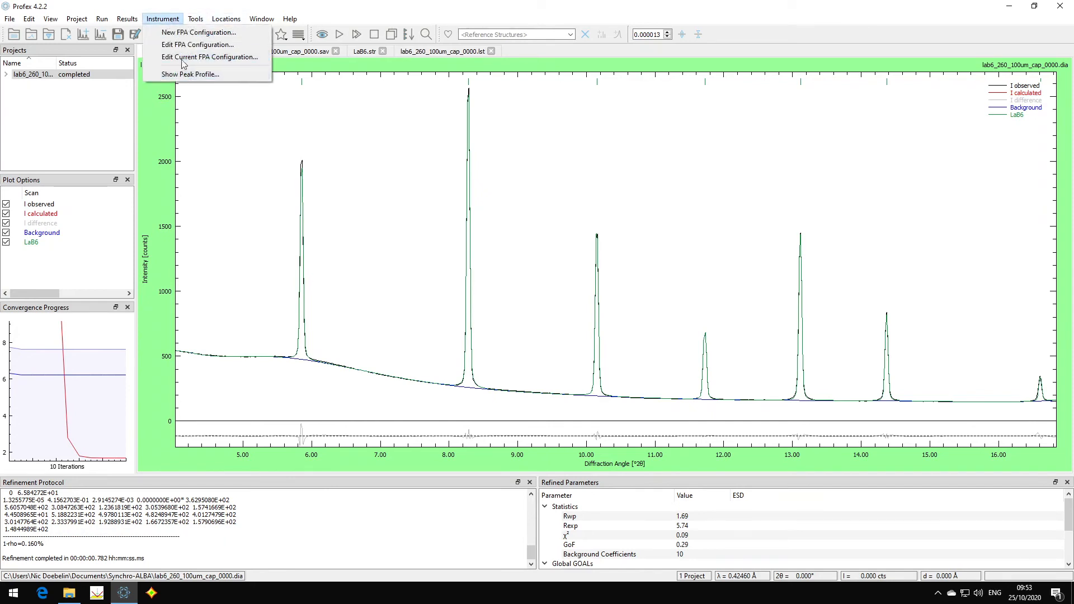
left_click(183, 60)
mouse_move(605, 108)
left_mouse_down()
mouse_move(574, 108)
mouse_move(574, 74)
left_mouse_up()
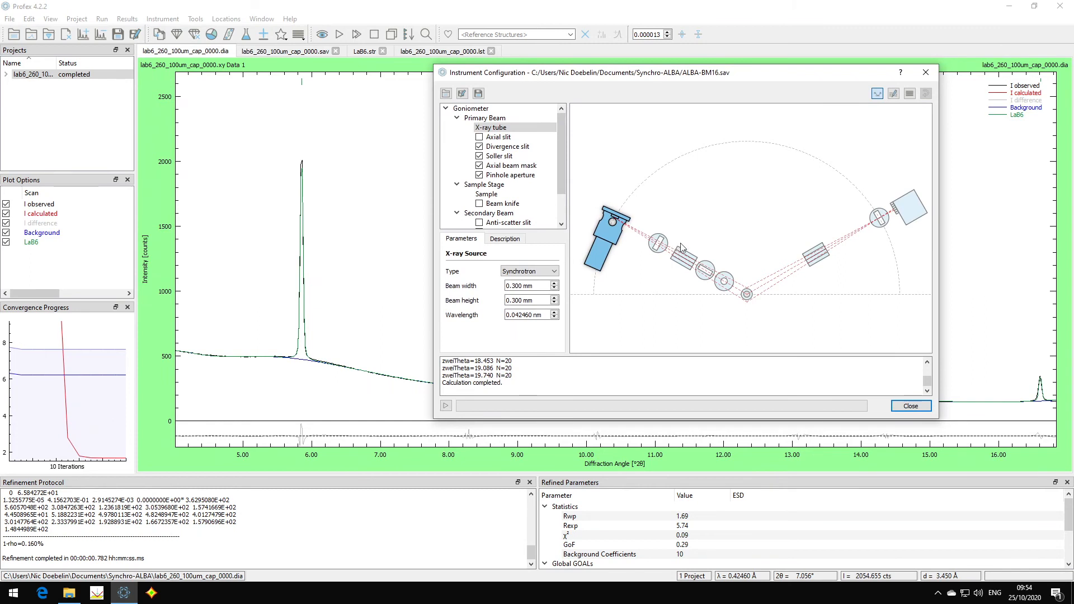
- Disable the divergence slit and the axial beam mask in the primary beam, keeping the Soller slit and pinhole aperture
left_click(726, 282)
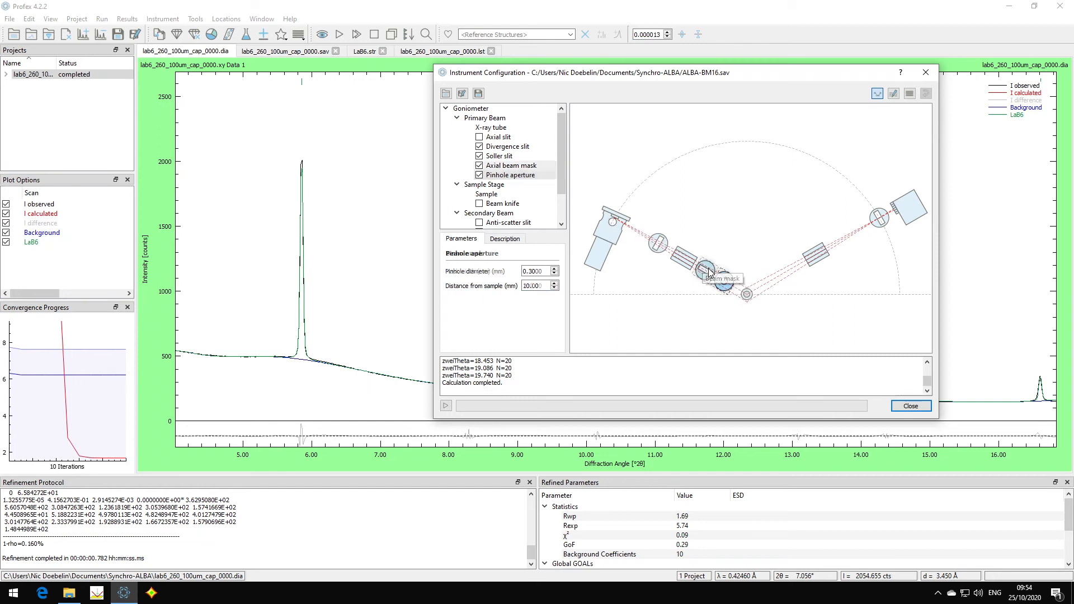
left_click(663, 251)
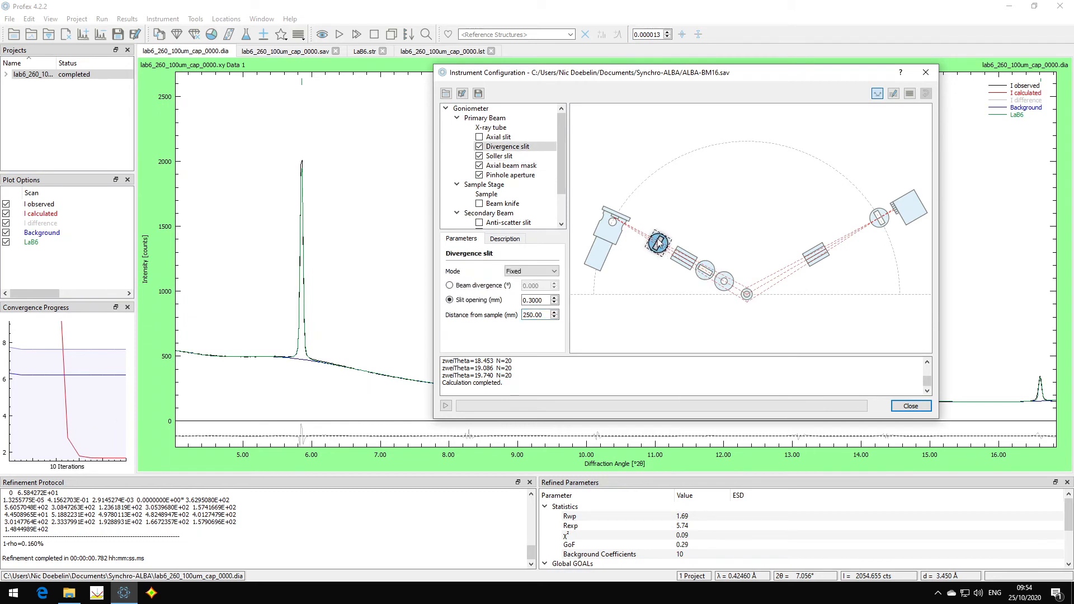
left_click(480, 146)
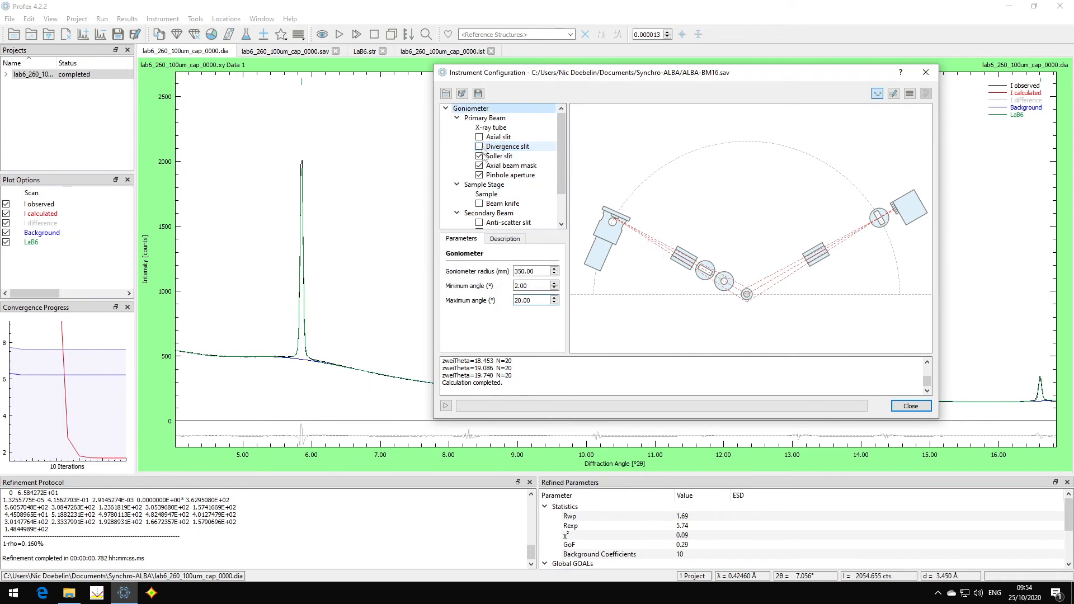
left_click(479, 166)
left_click(500, 157)
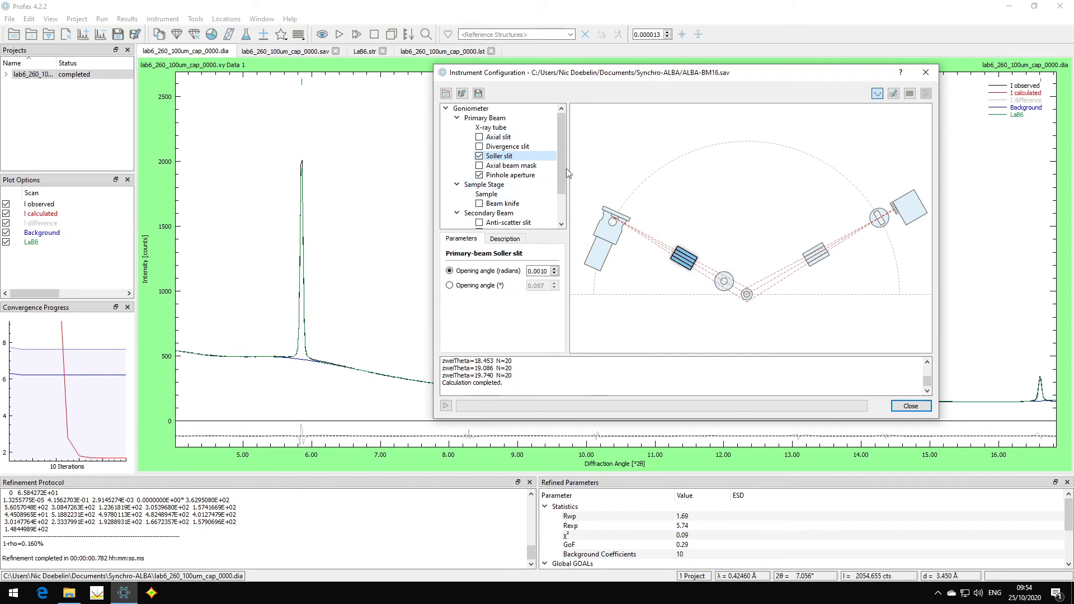
- Recalculate the instrument profile with a goniometer radius of 1000 mm and rerun the LaB6 refinement
left_click(480, 112)
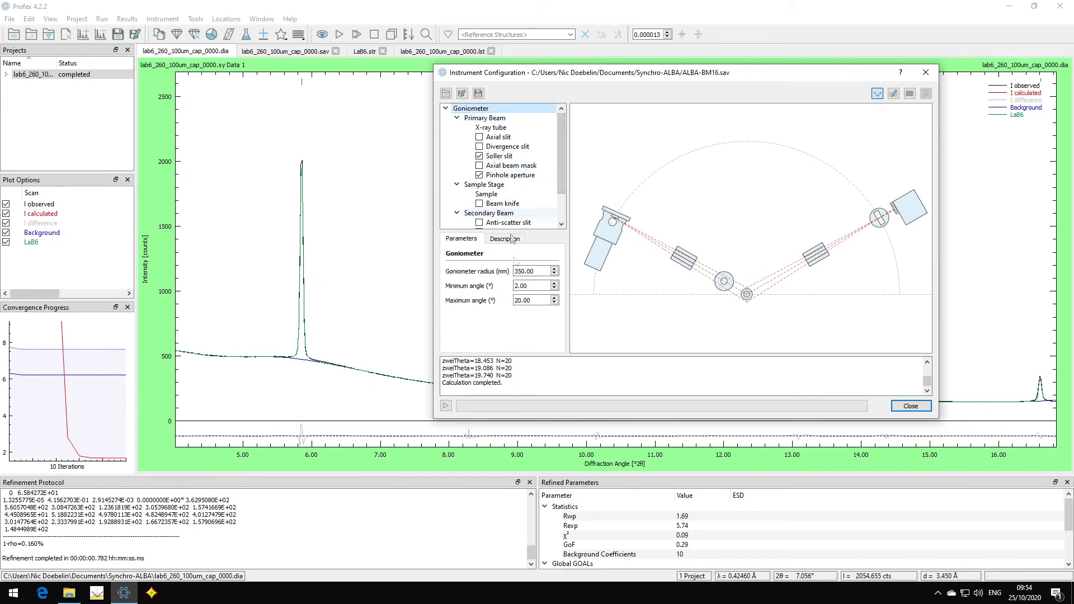
left_click_drag(542, 271, 504, 273)
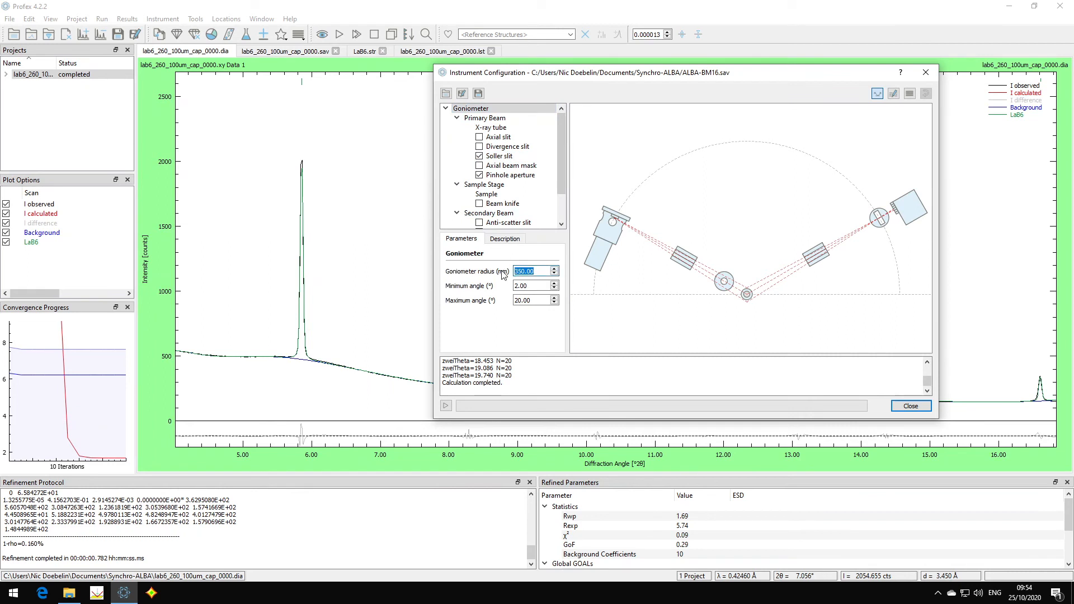
type("1000")
left_click(542, 285)
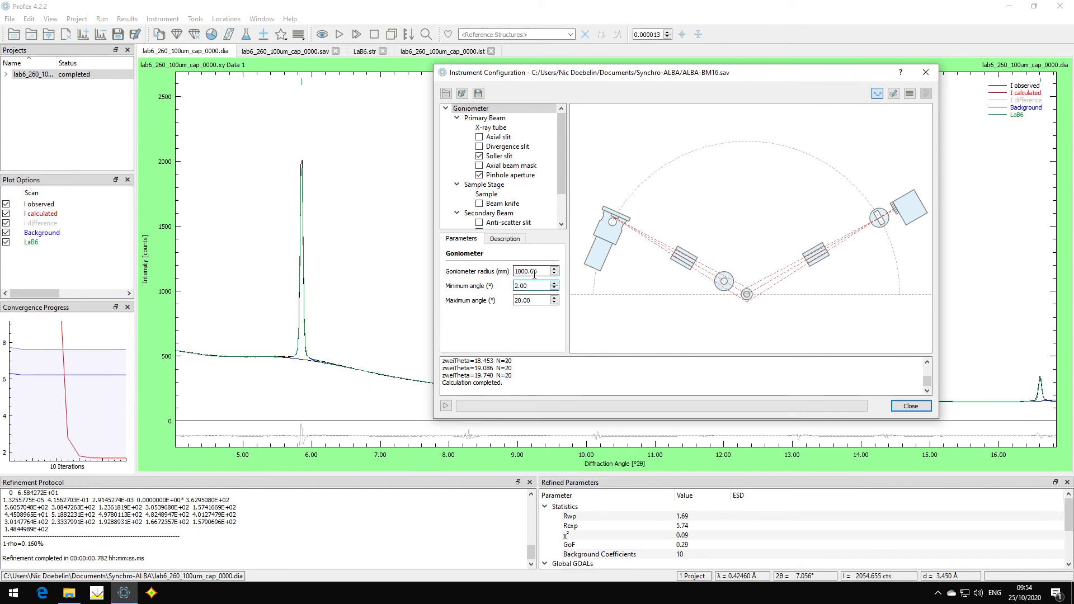
left_click(447, 406)
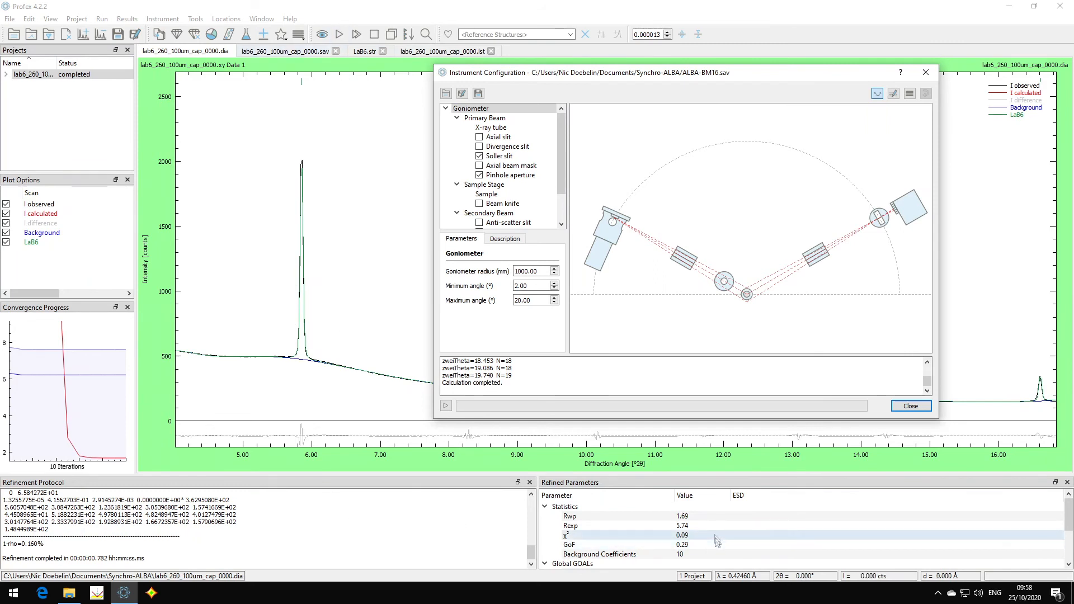
left_click(595, 540)
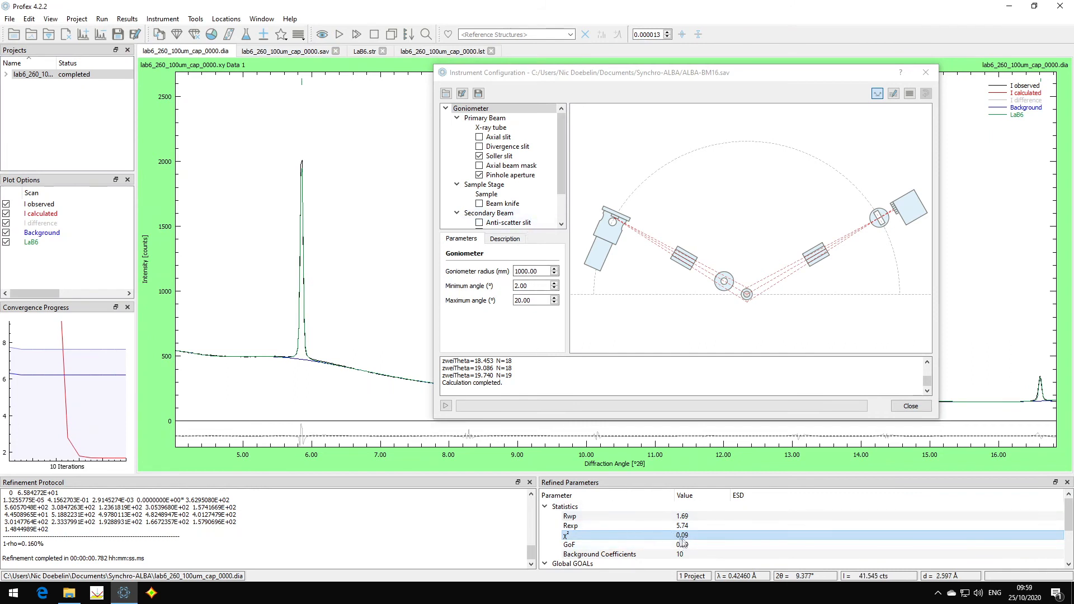
left_click(338, 34)
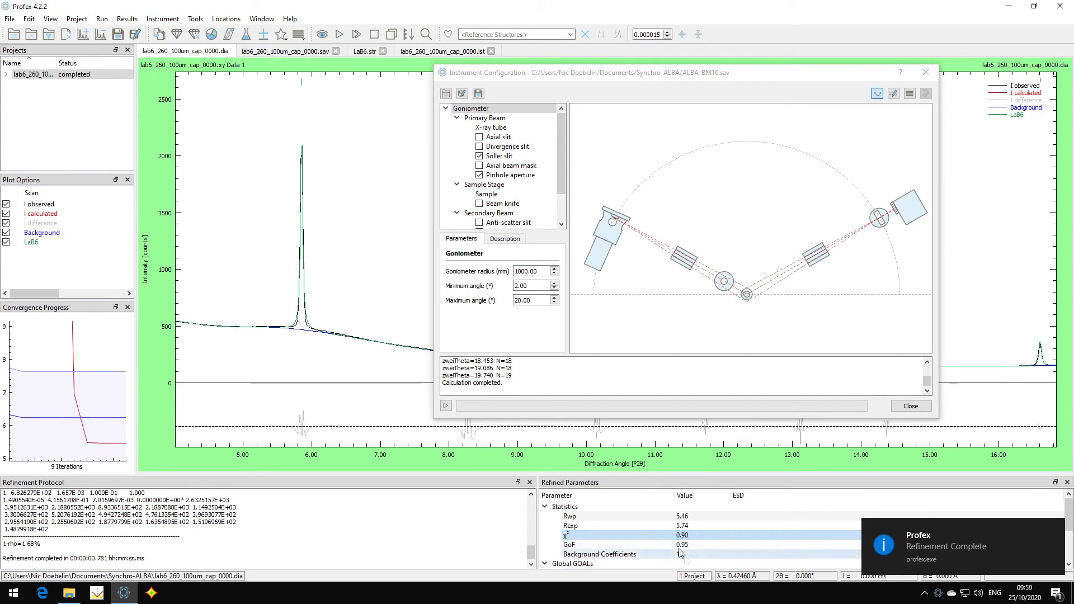
- Examine how the calculated curve fits the tails and maximum of the first LaB6 peak, then the neighbouring peaks
left_click_drag(253, 100, 356, 473)
left_click_drag(497, 79, 958, 104)
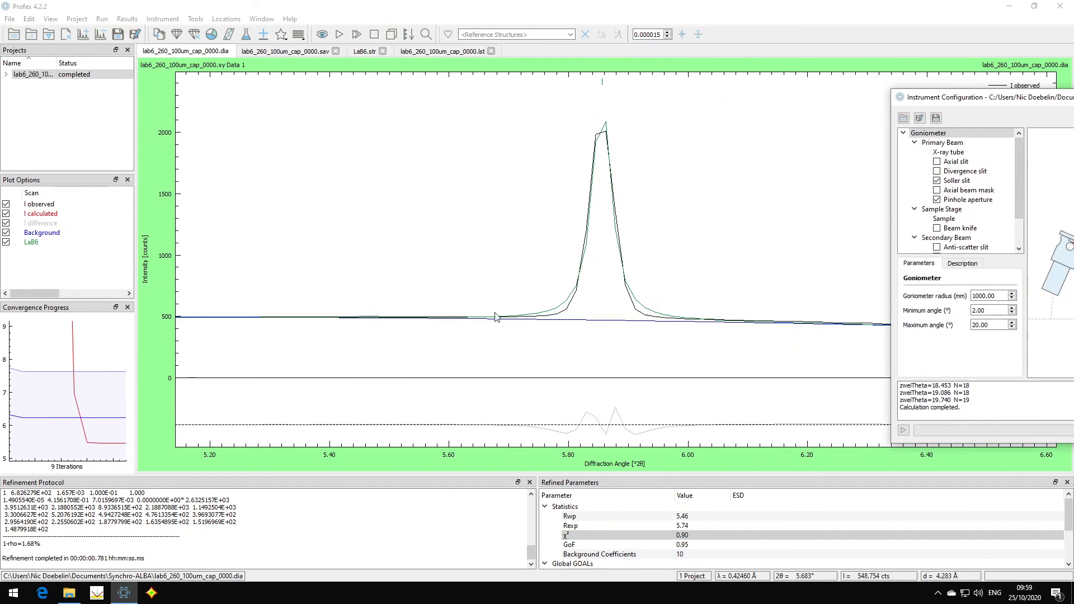
left_click_drag(977, 103, 642, 49)
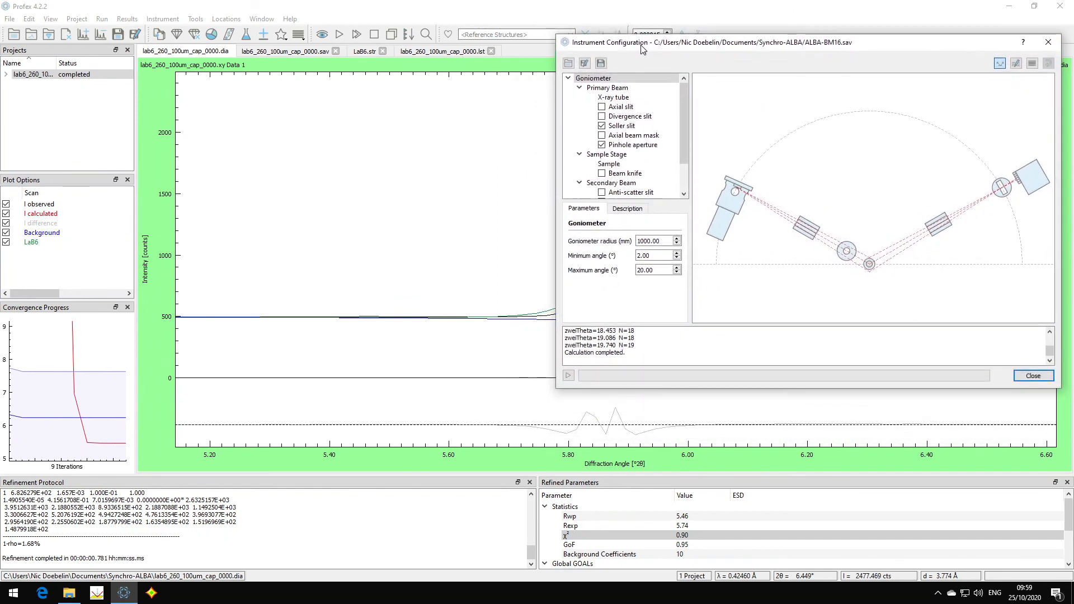
scroll(226, 292, "down", 6)
scroll(226, 292, "down", 2)
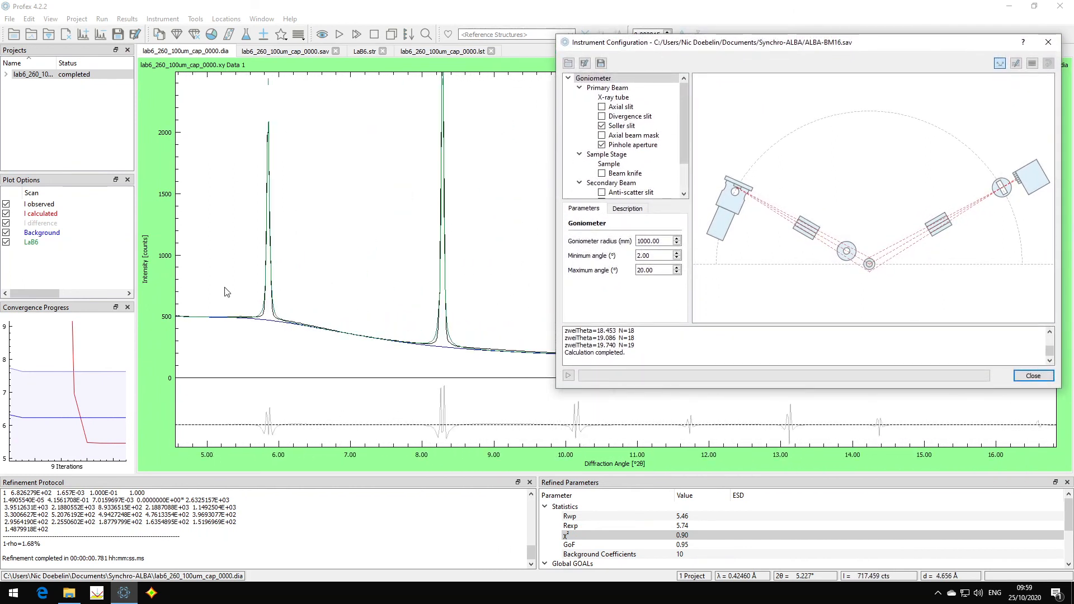
scroll(457, 291, "up", 1)
scroll(472, 336, "down", 1)
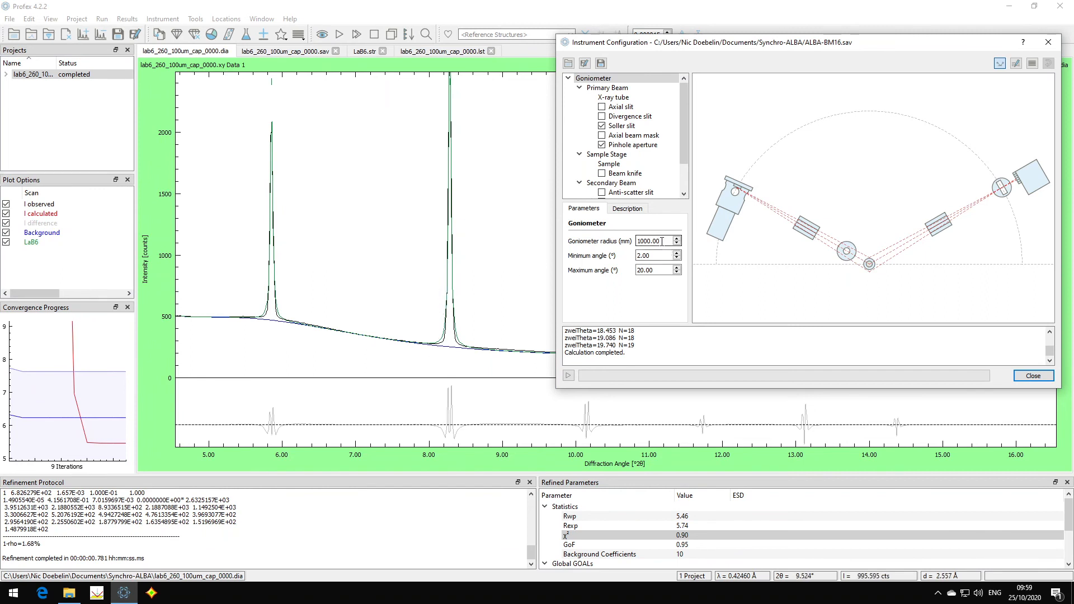
- Recalculate the instrument profile with a goniometer radius of 200 mm and rerun the LaB6 refinement
left_click_drag(665, 241, 620, 241)
type("20")
left_click_drag(728, 43, 711, 43)
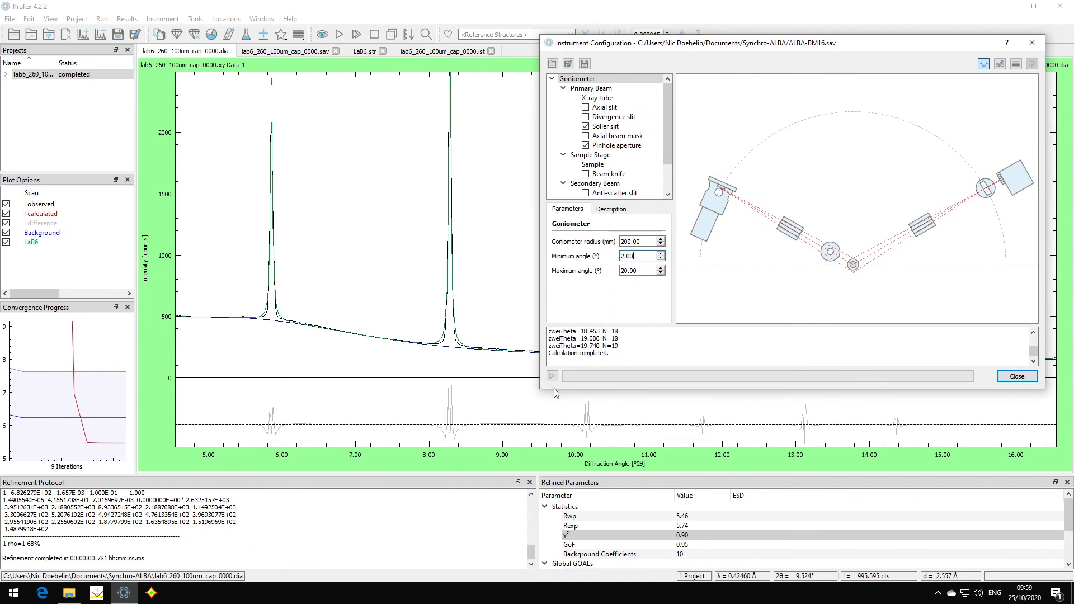
left_click(553, 376)
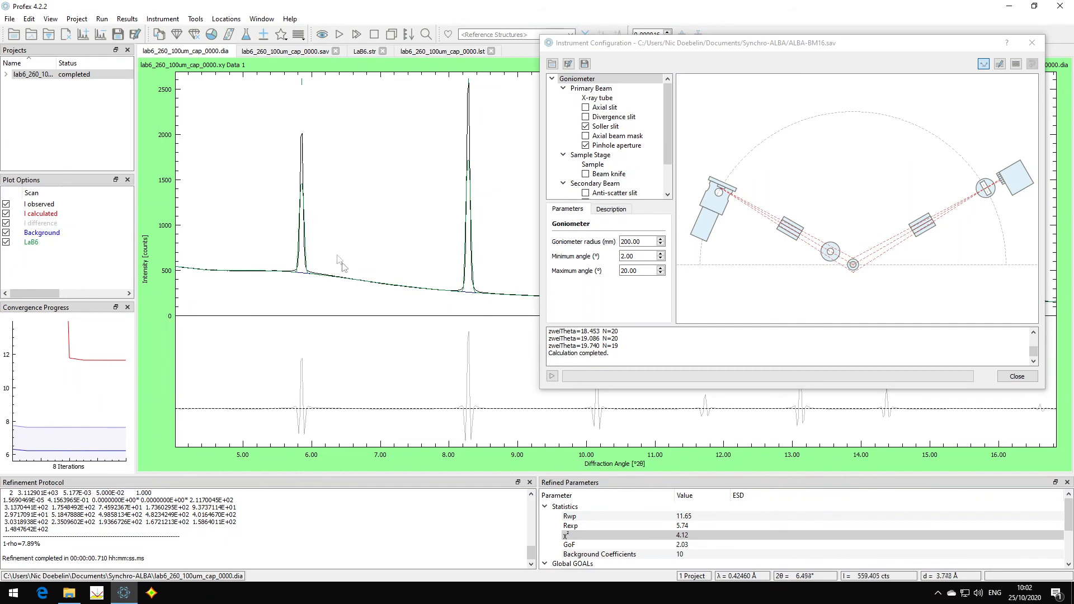
- Compare the calculated and observed widths of the first LaB6 peak and check the χ² statistic
left_click_drag(267, 109, 410, 391)
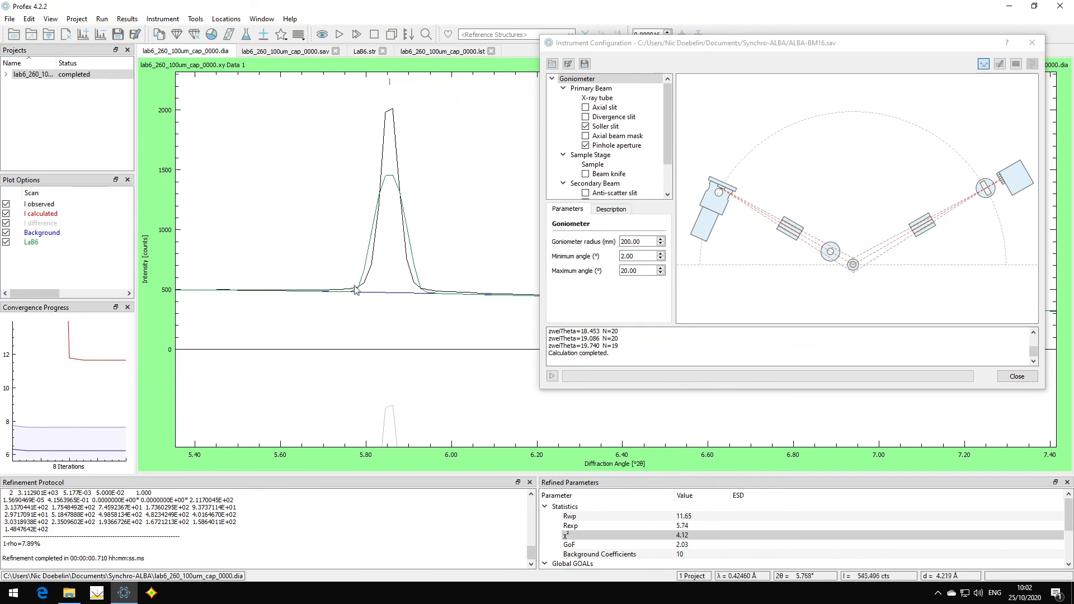
scroll(312, 201, "down", 1)
scroll(312, 200, "down", 3)
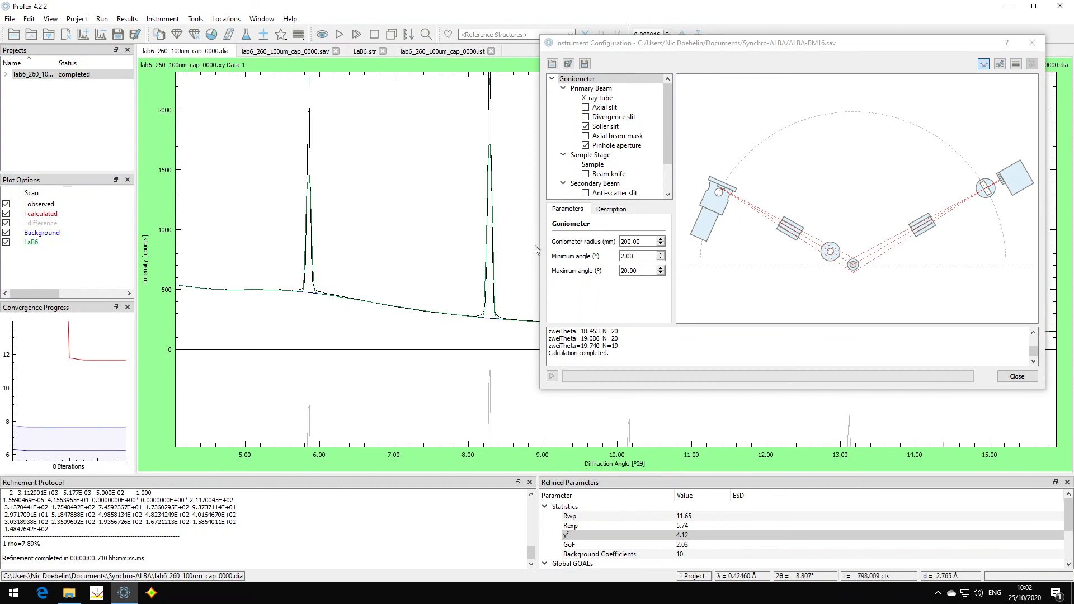
scroll(521, 244, "up", 3)
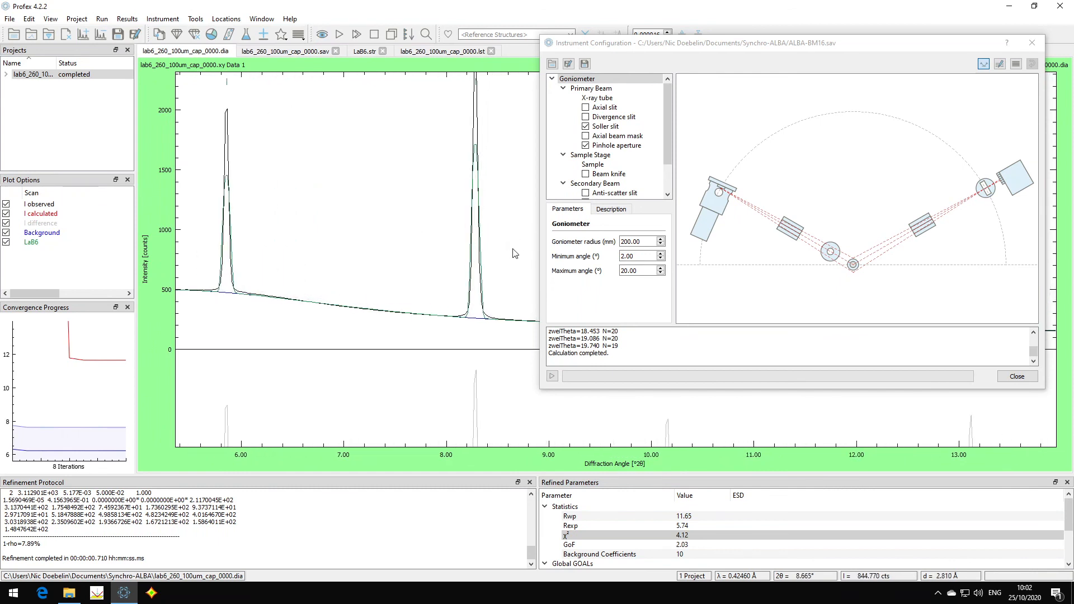
left_click(684, 536)
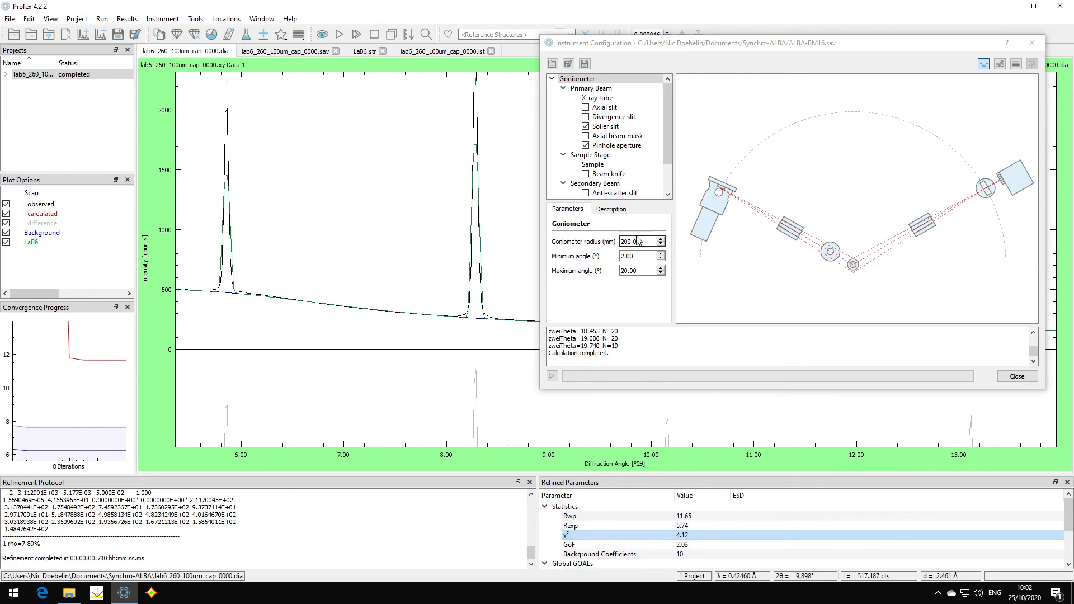
- Set the goniometer radius to 350 mm in the instrument configuration
left_click_drag(646, 241, 593, 241)
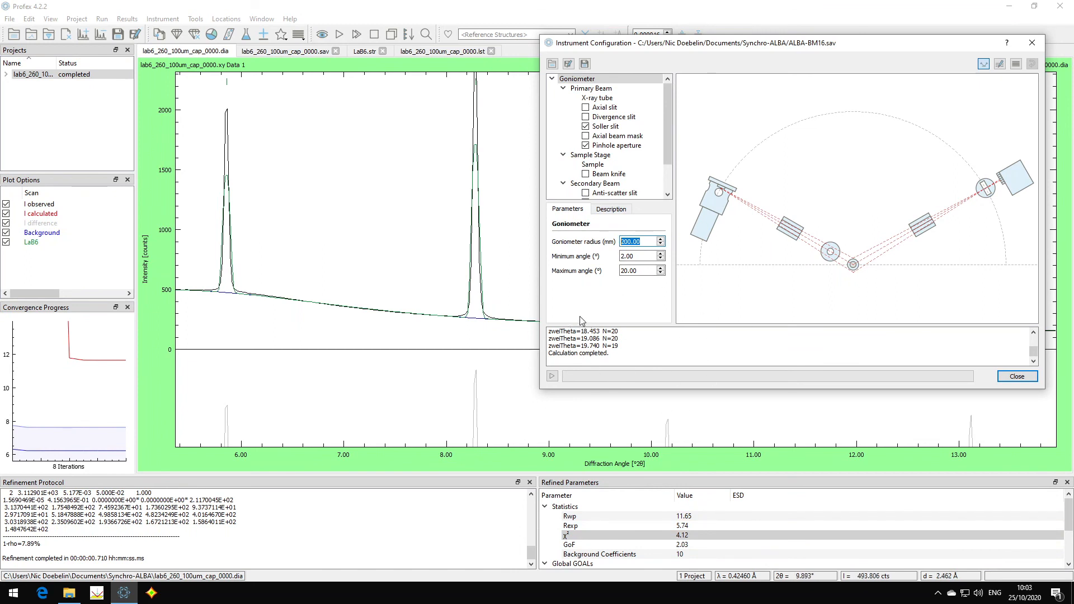
type("350")
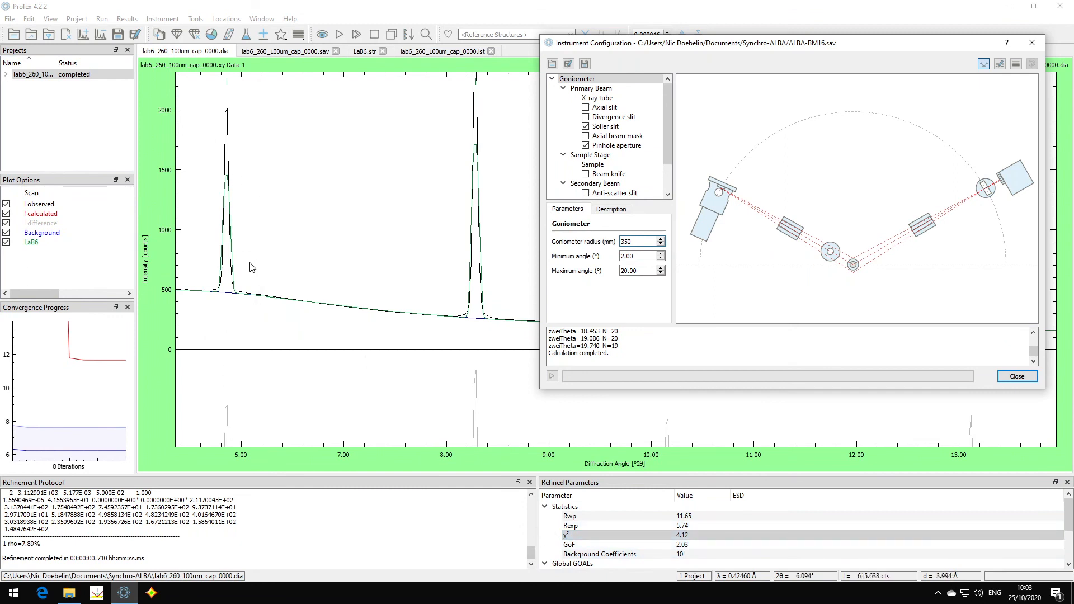
left_click(643, 537)
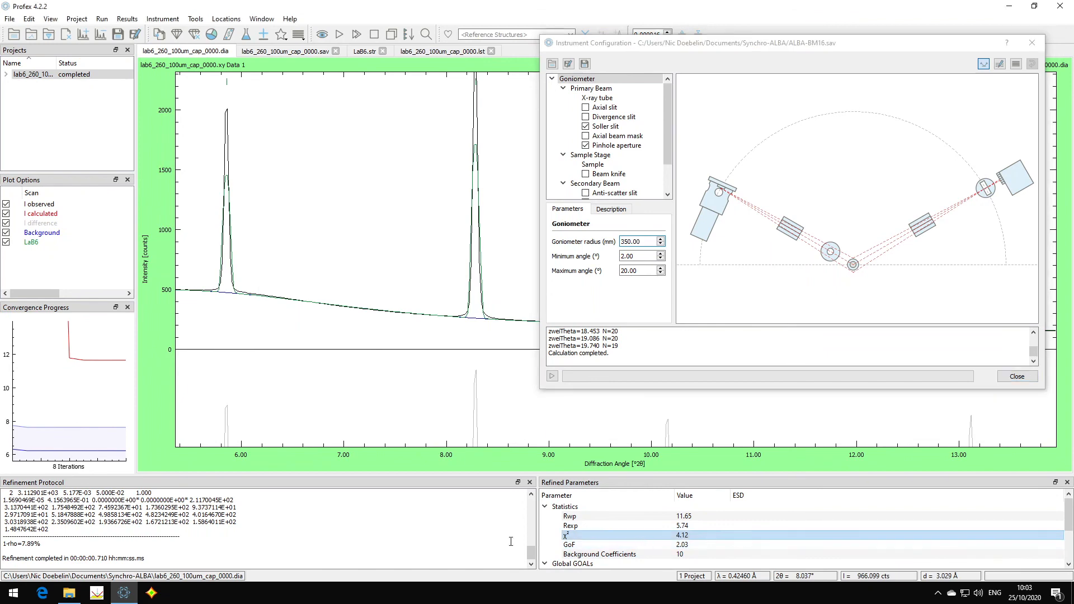